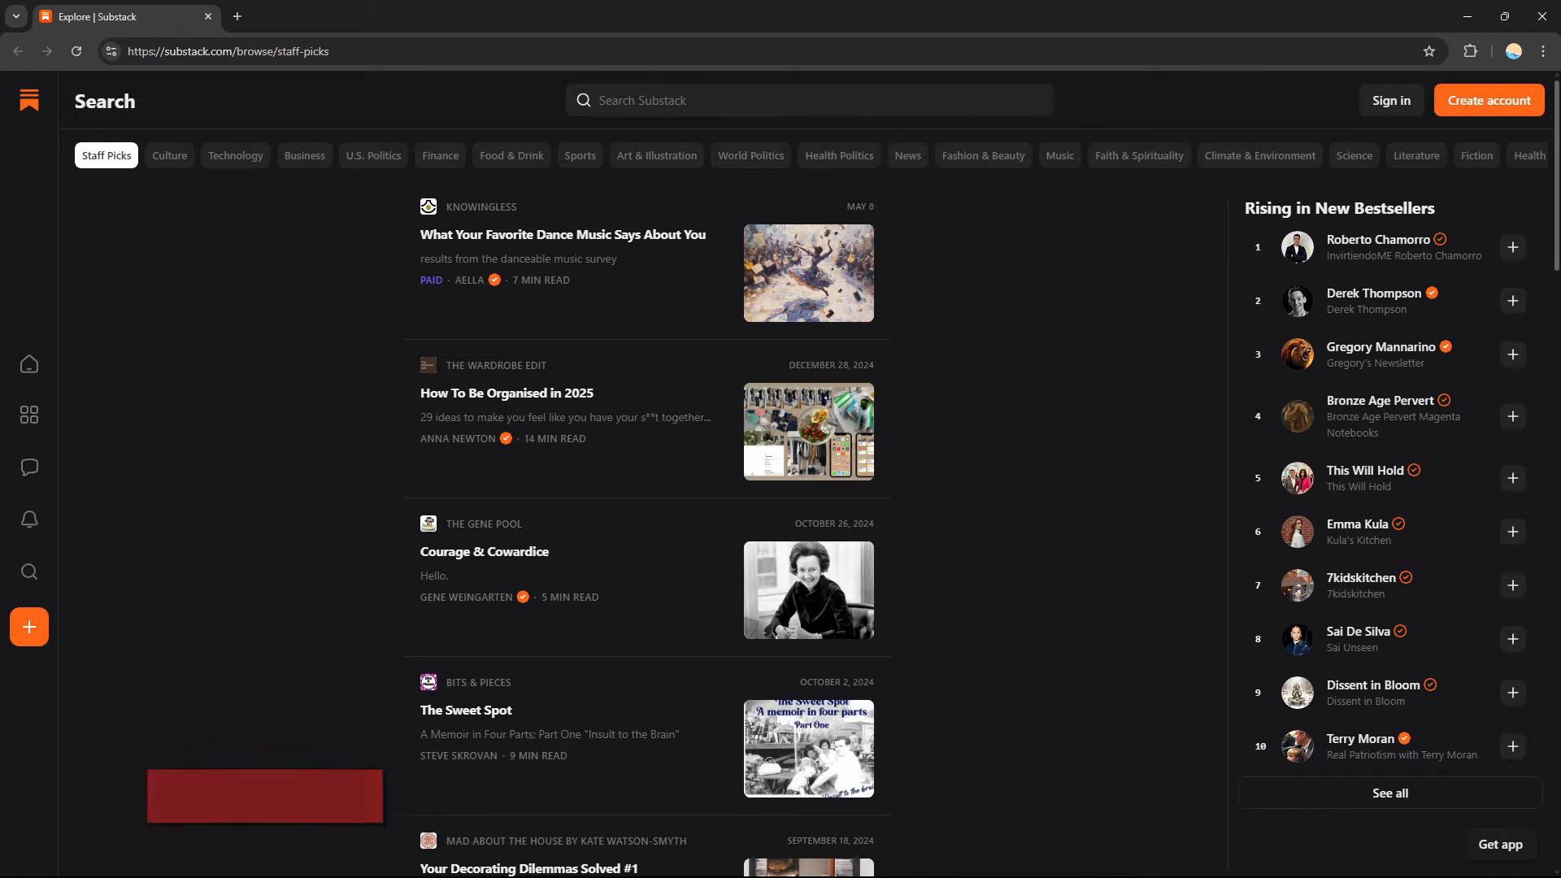
Browse the Staff Picks articles on the explore page
scroll(1551, 363, down, 2)
scroll(646, 471, down, 6)
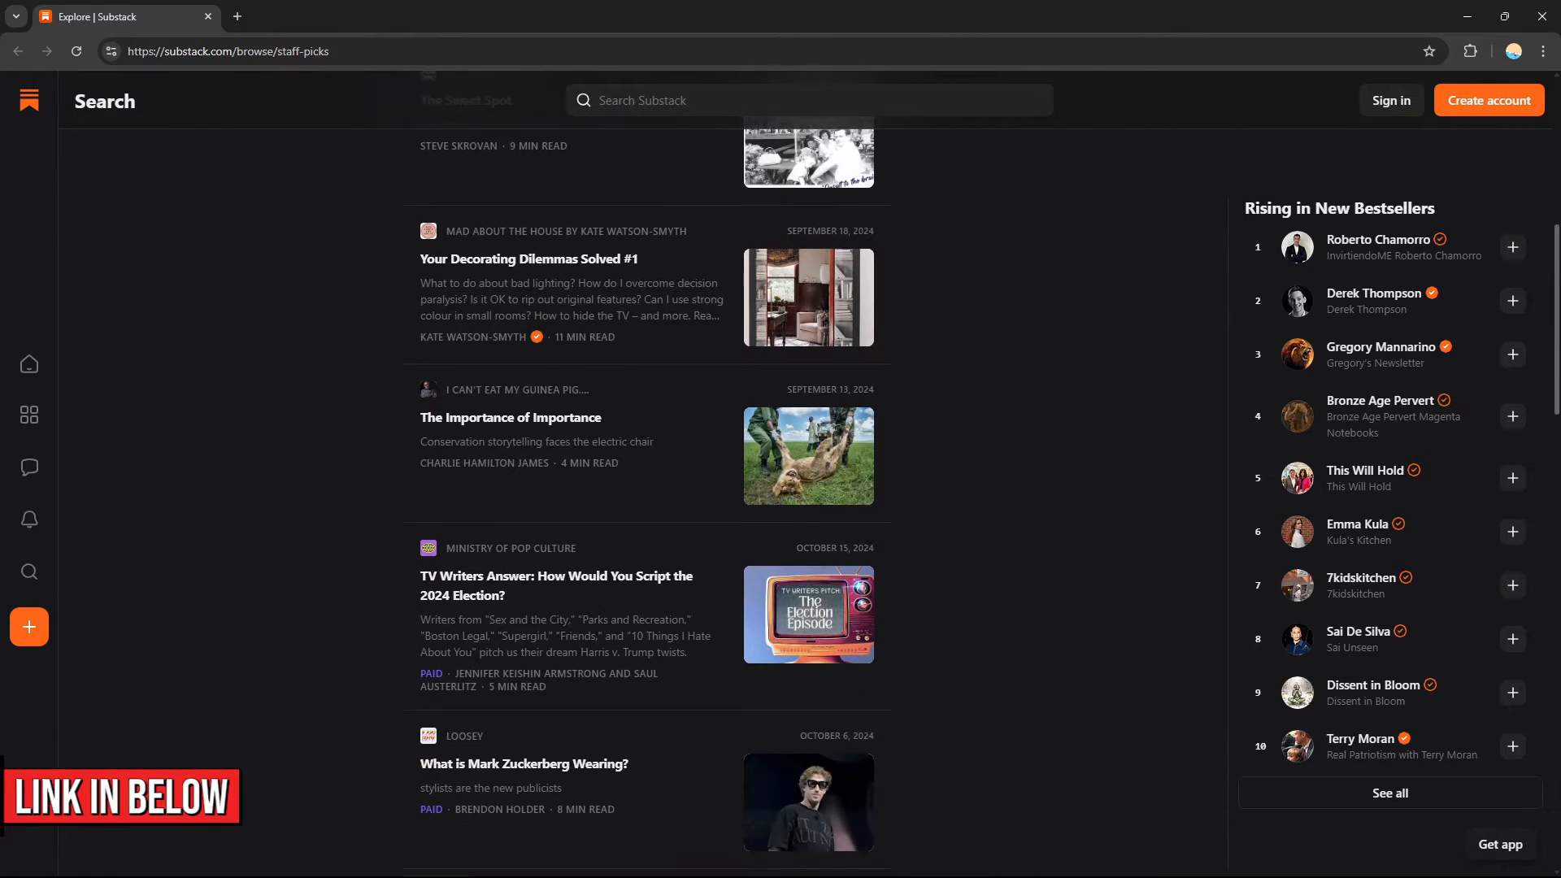
drag(1554, 375, 1554, 231)
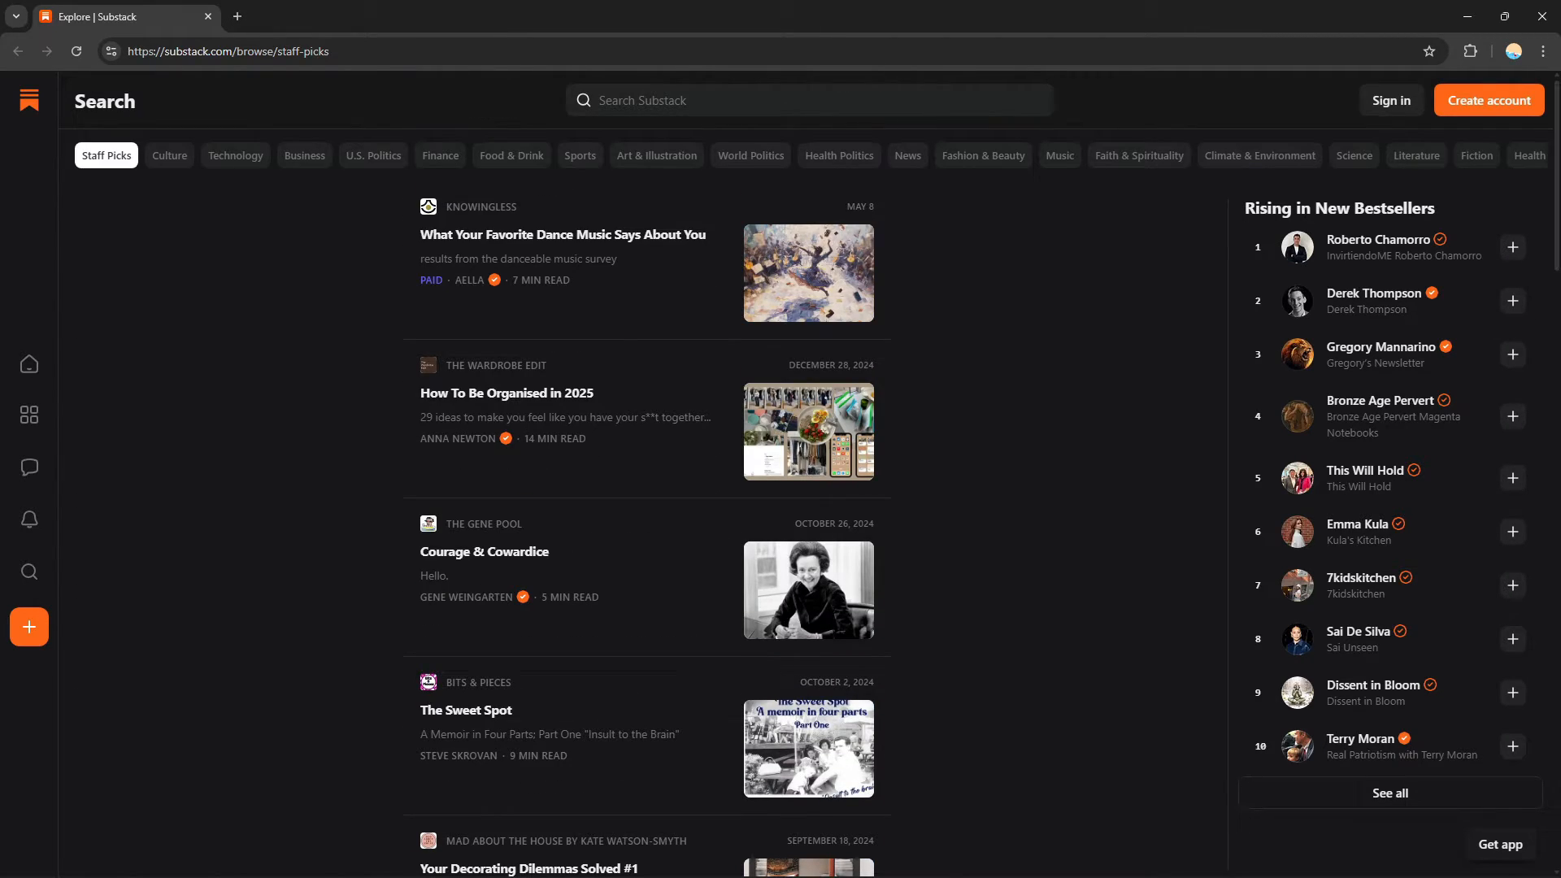
click(1128, 857)
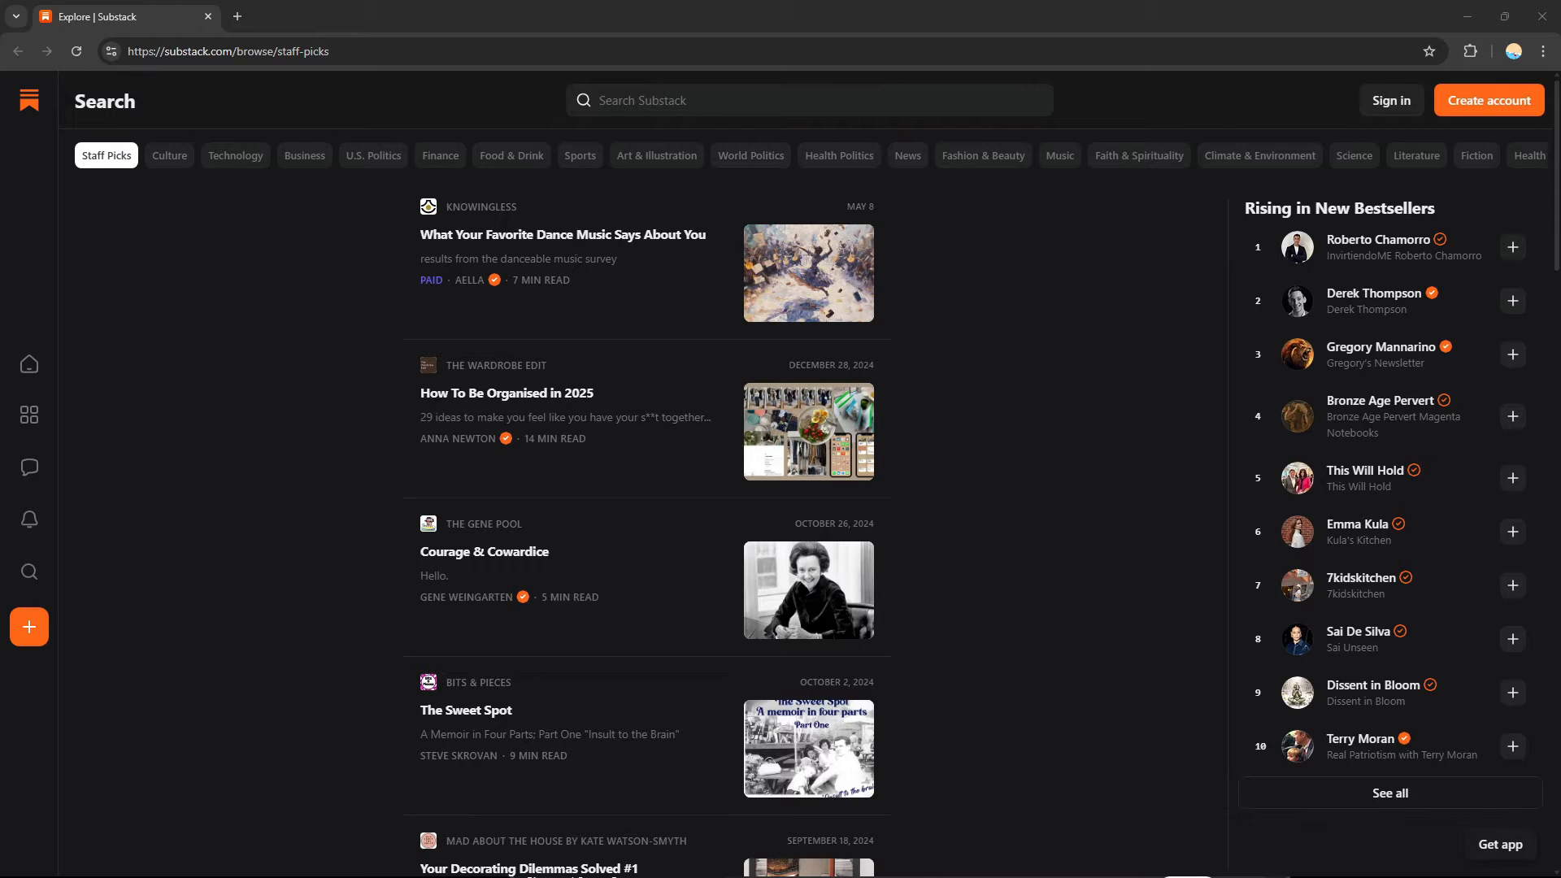
scroll(646, 488, down, 4)
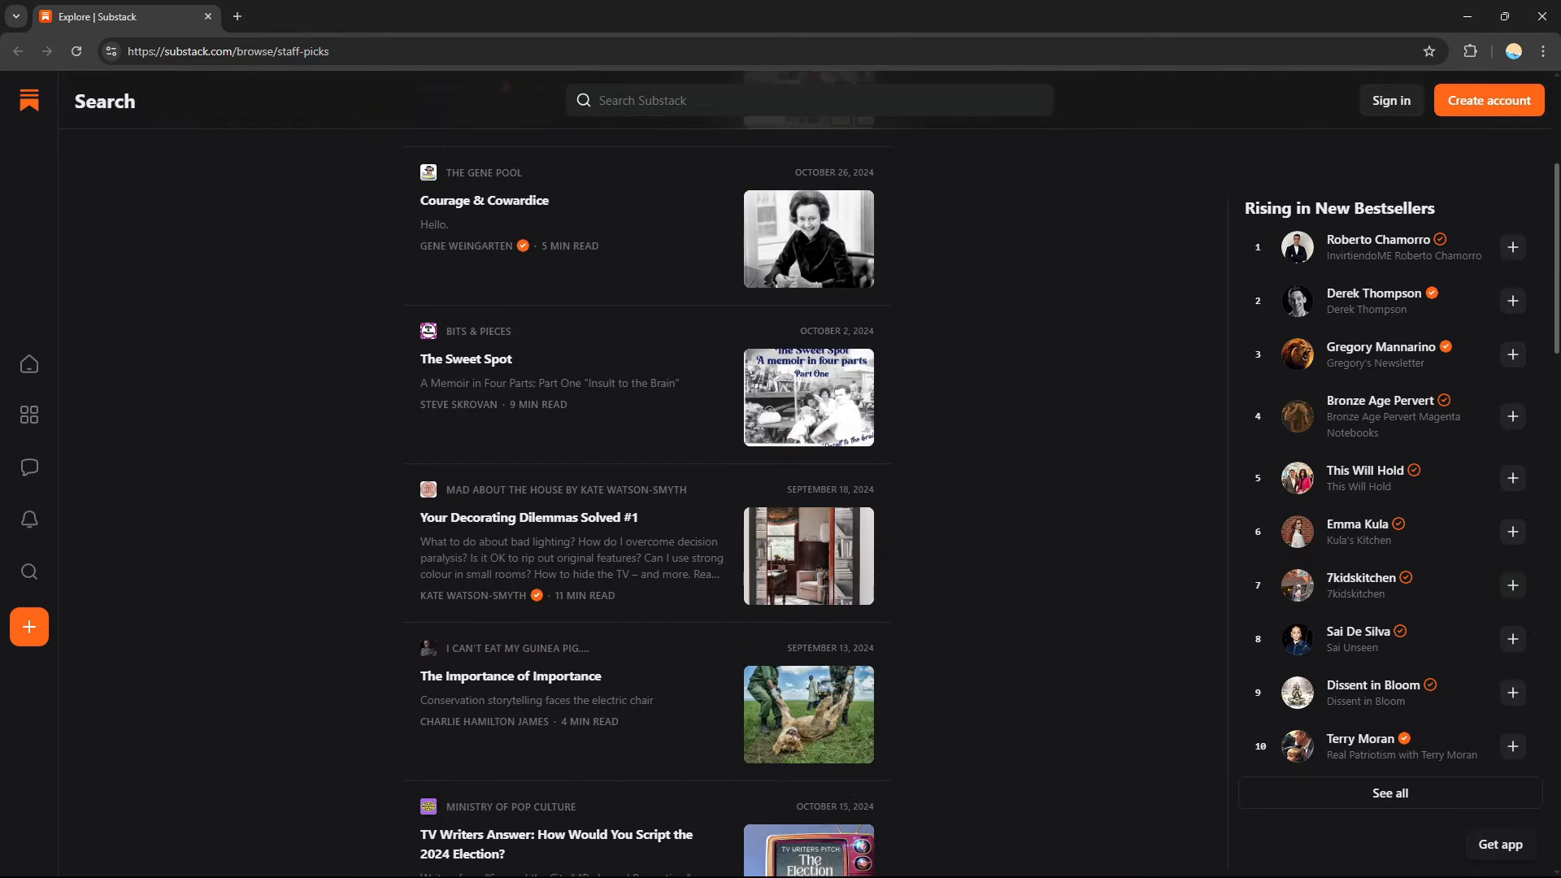
scroll(646, 488, down, 3)
scroll(646, 488, up, 8)
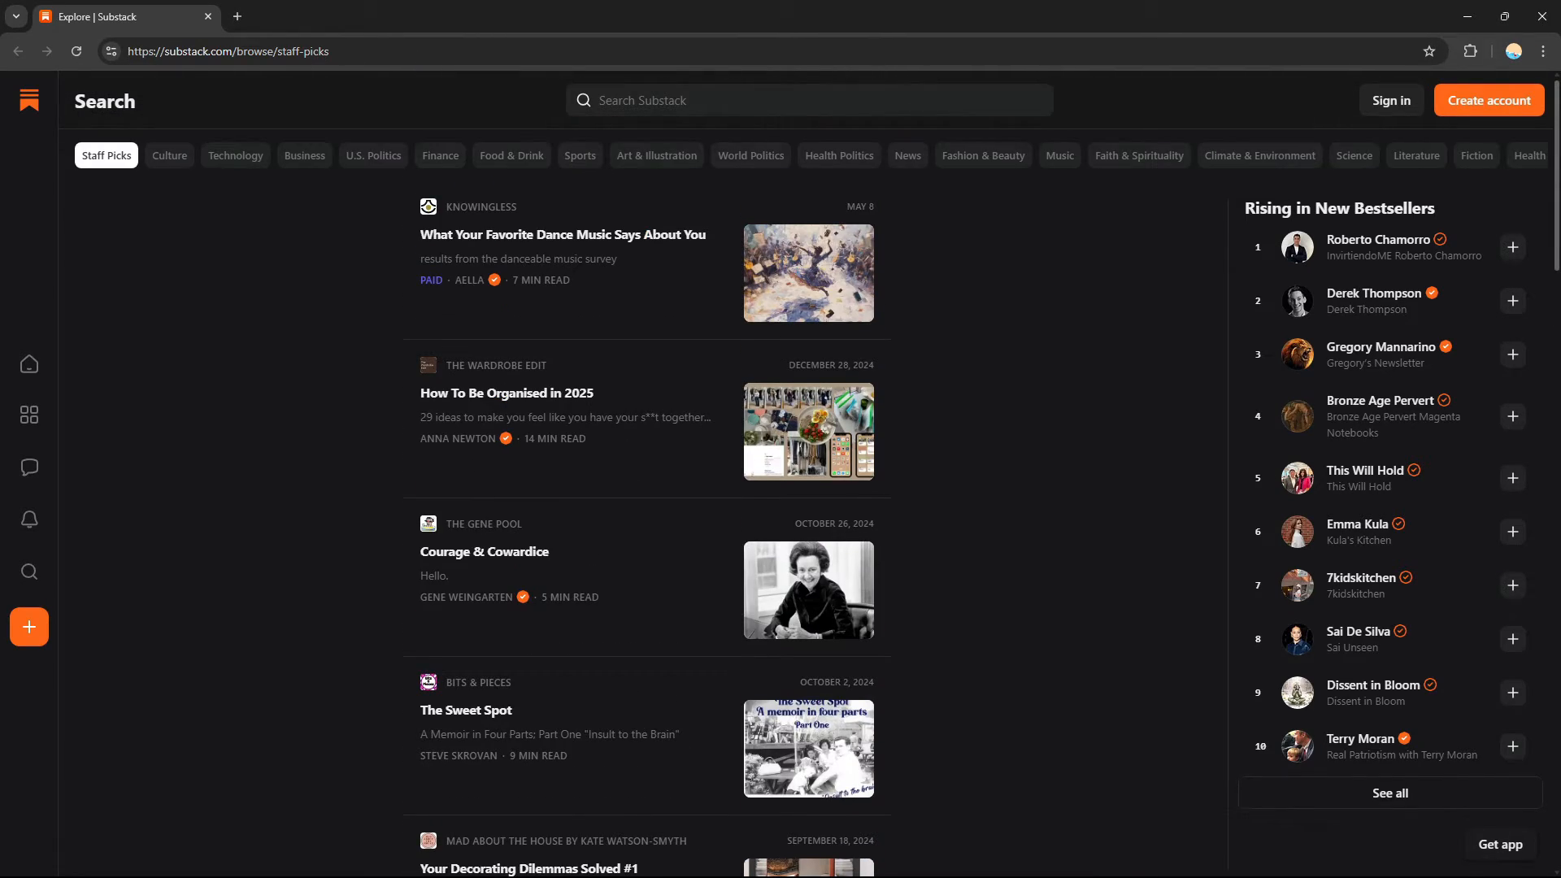
scroll(825, 269, down, 2)
scroll(825, 268, up, 3)
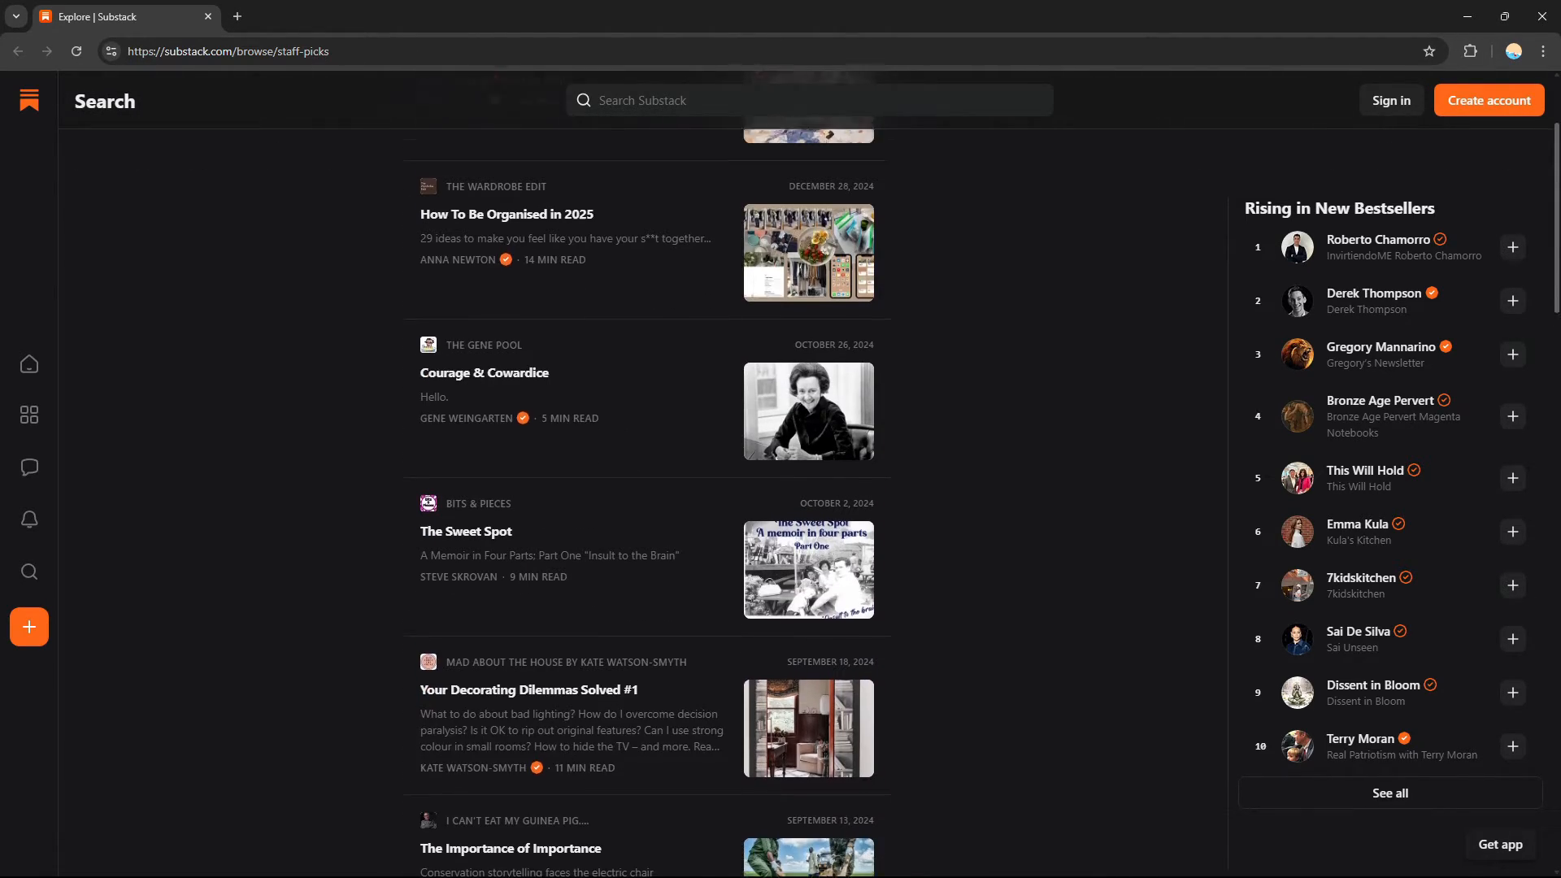
mouse_move(825, 268)
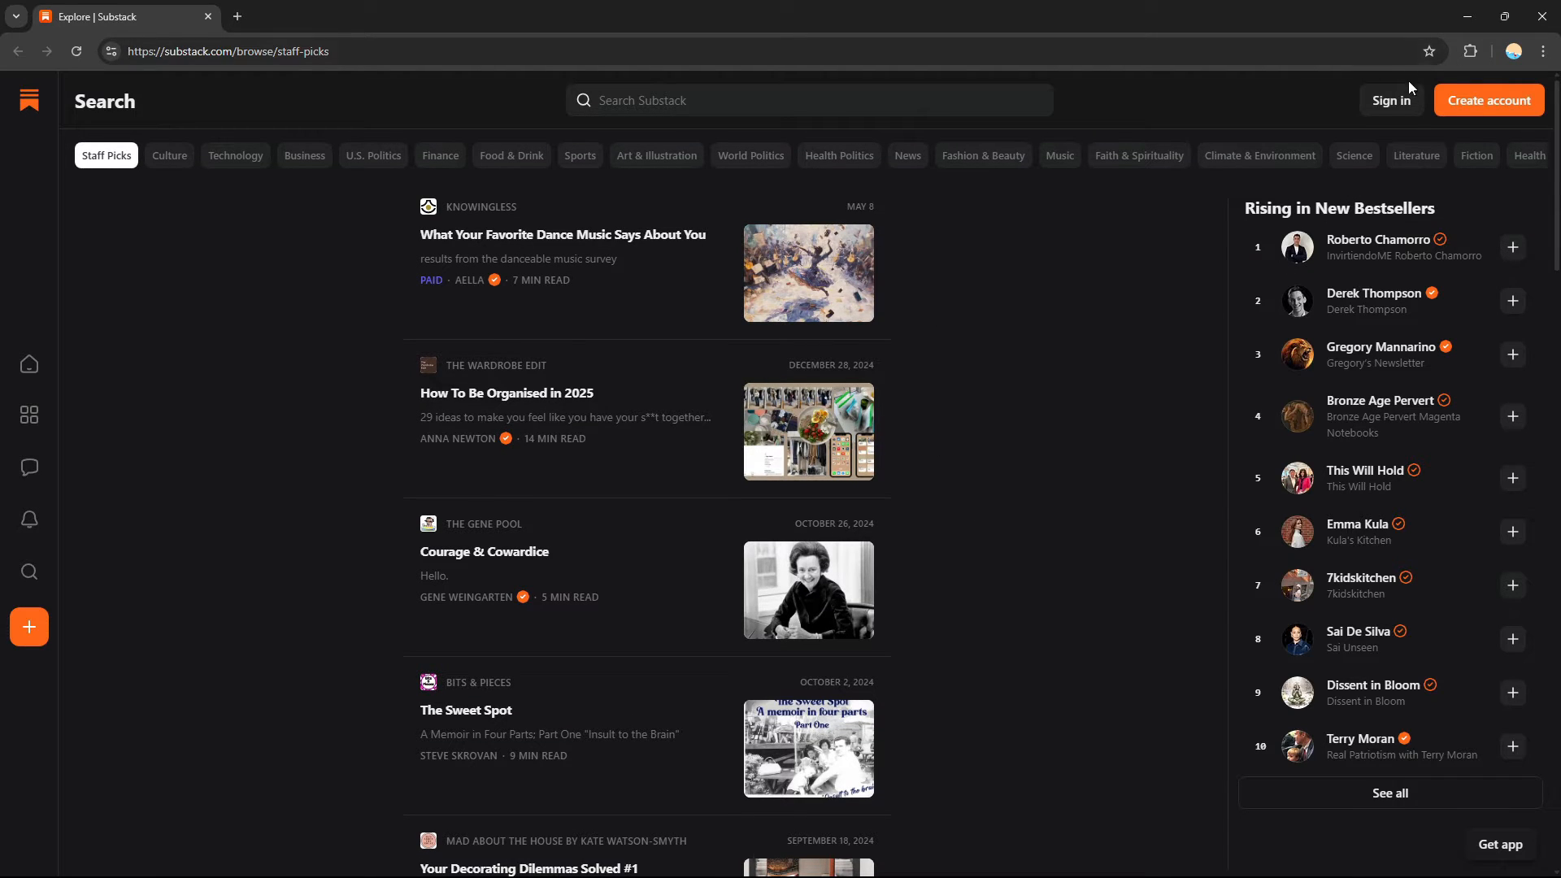
Start creating a new account and choose Business as the topic of interest
click(1405, 110)
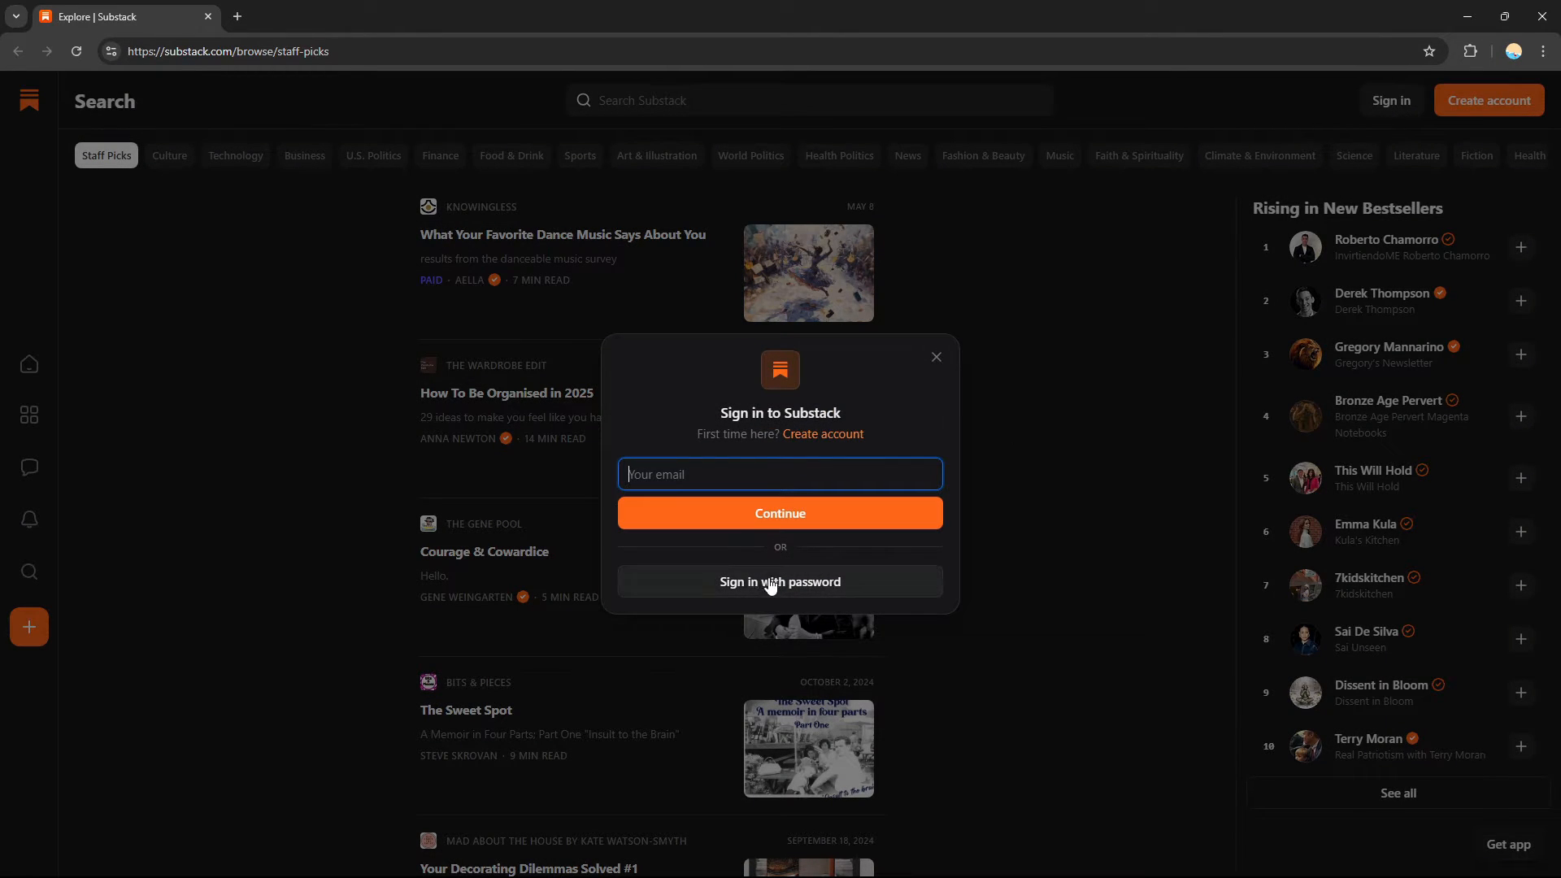
click(820, 434)
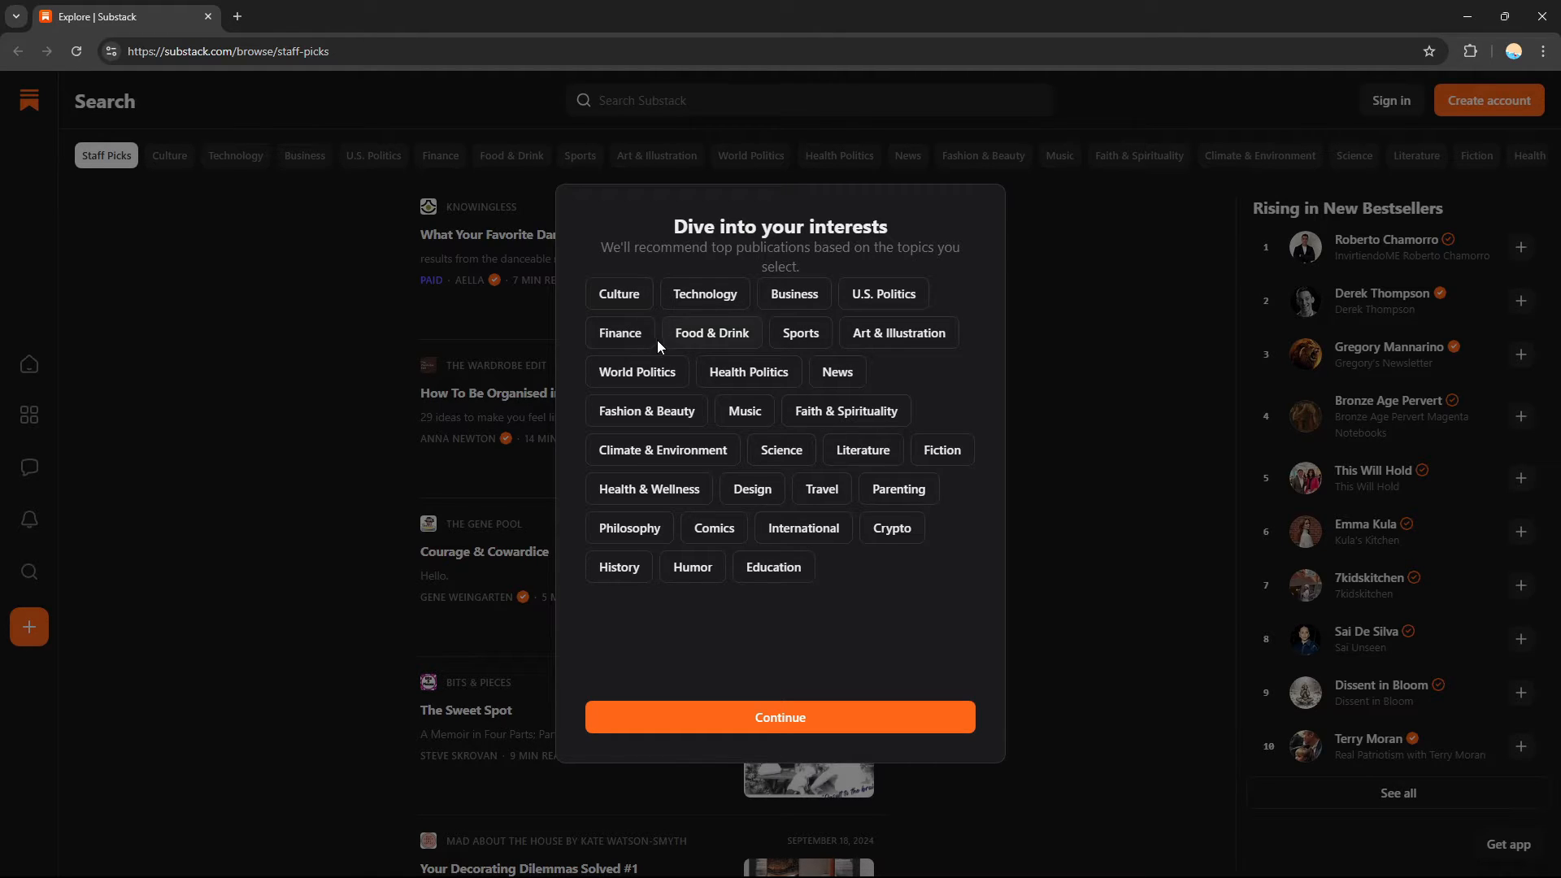
click(809, 303)
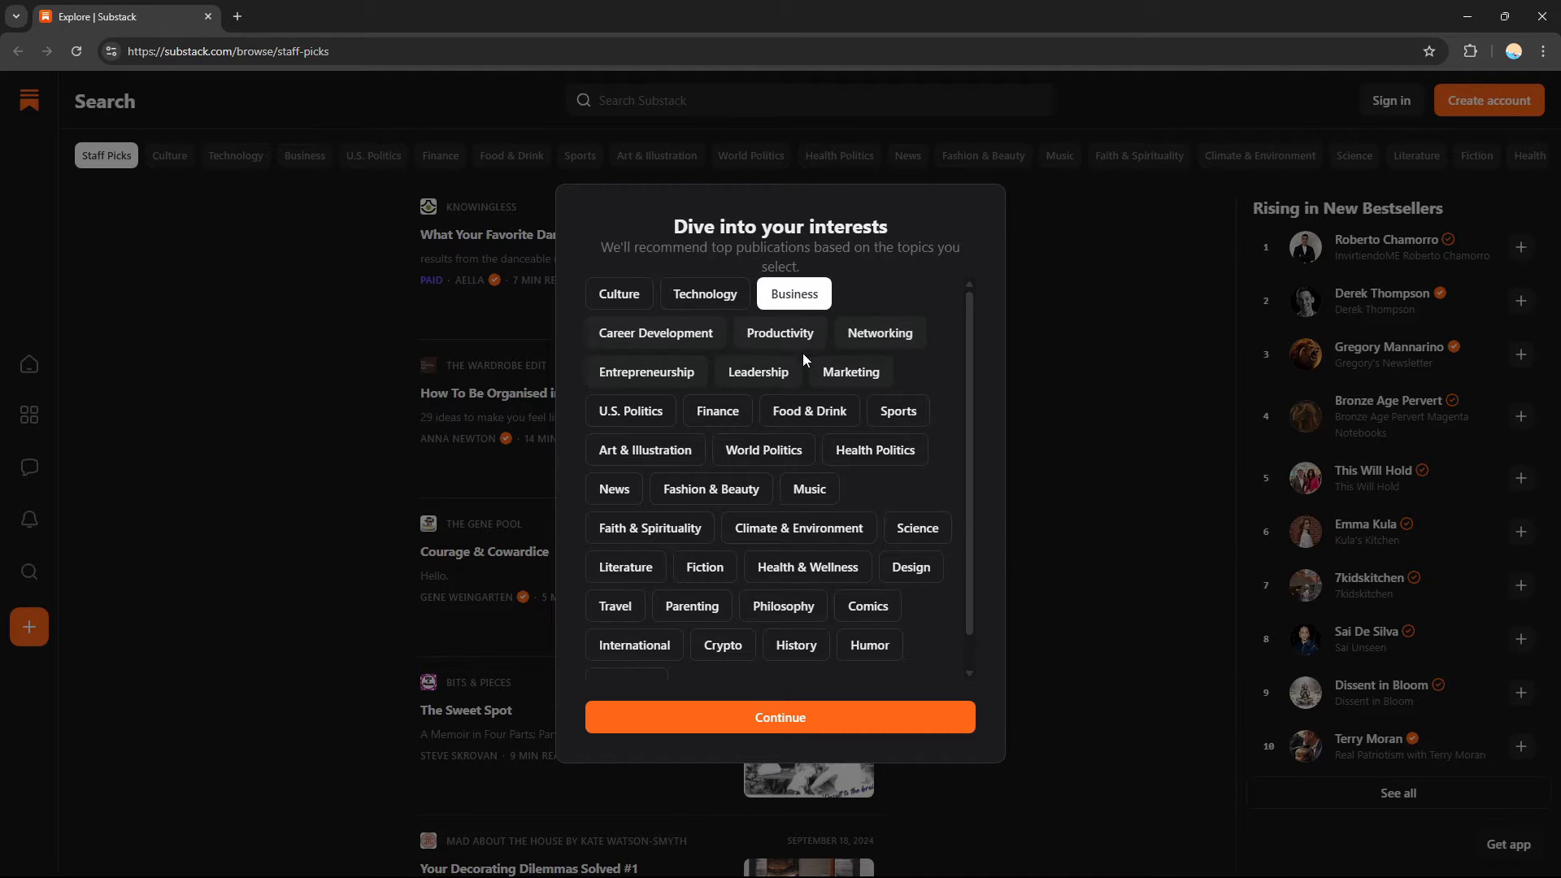
click(763, 374)
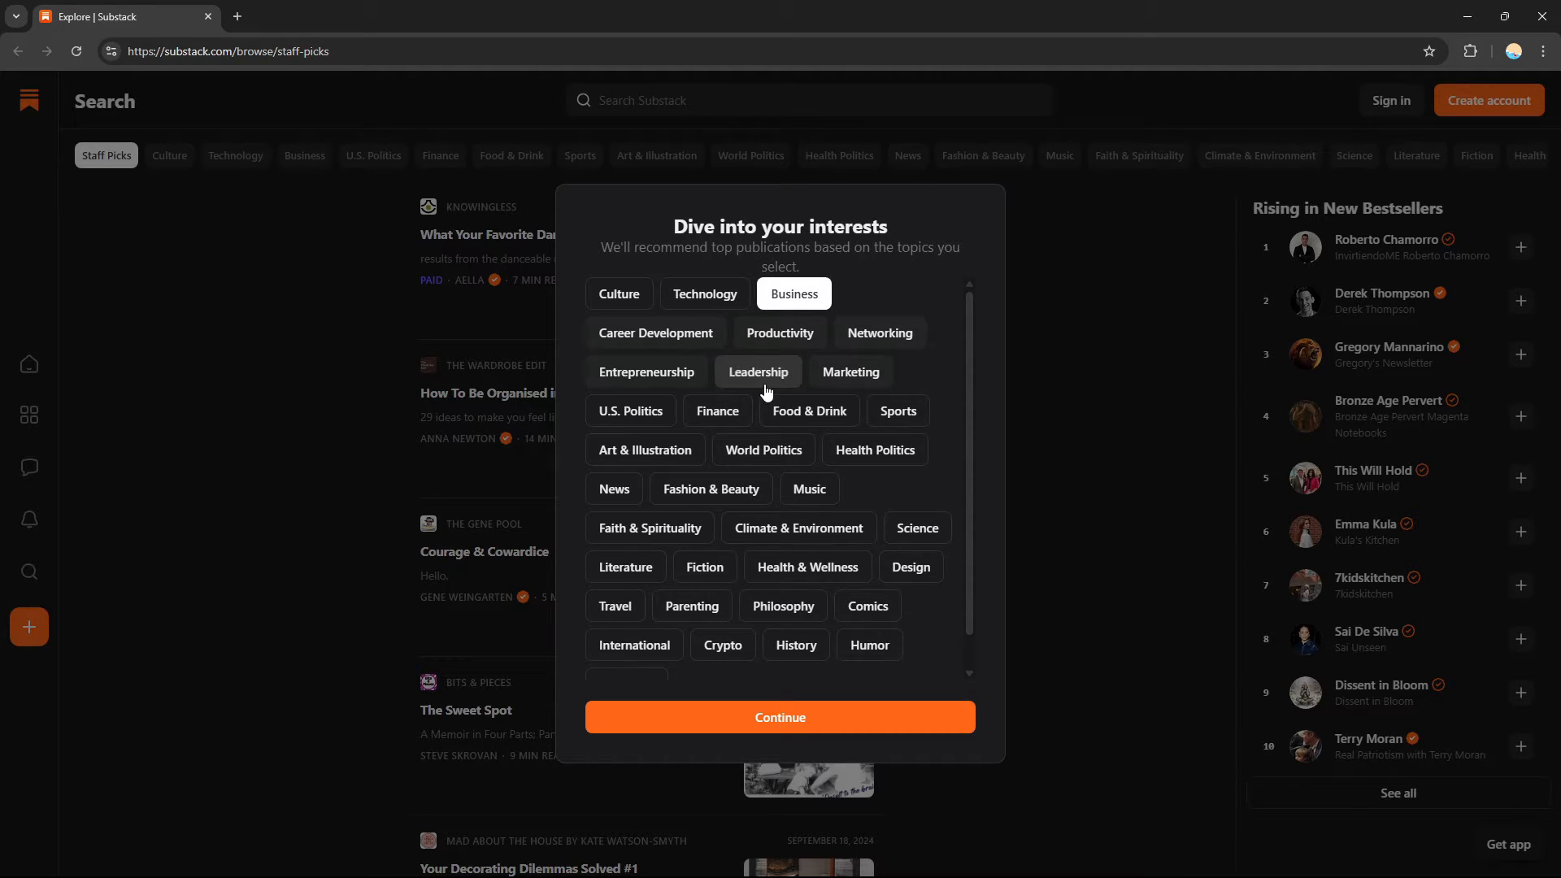
click(826, 723)
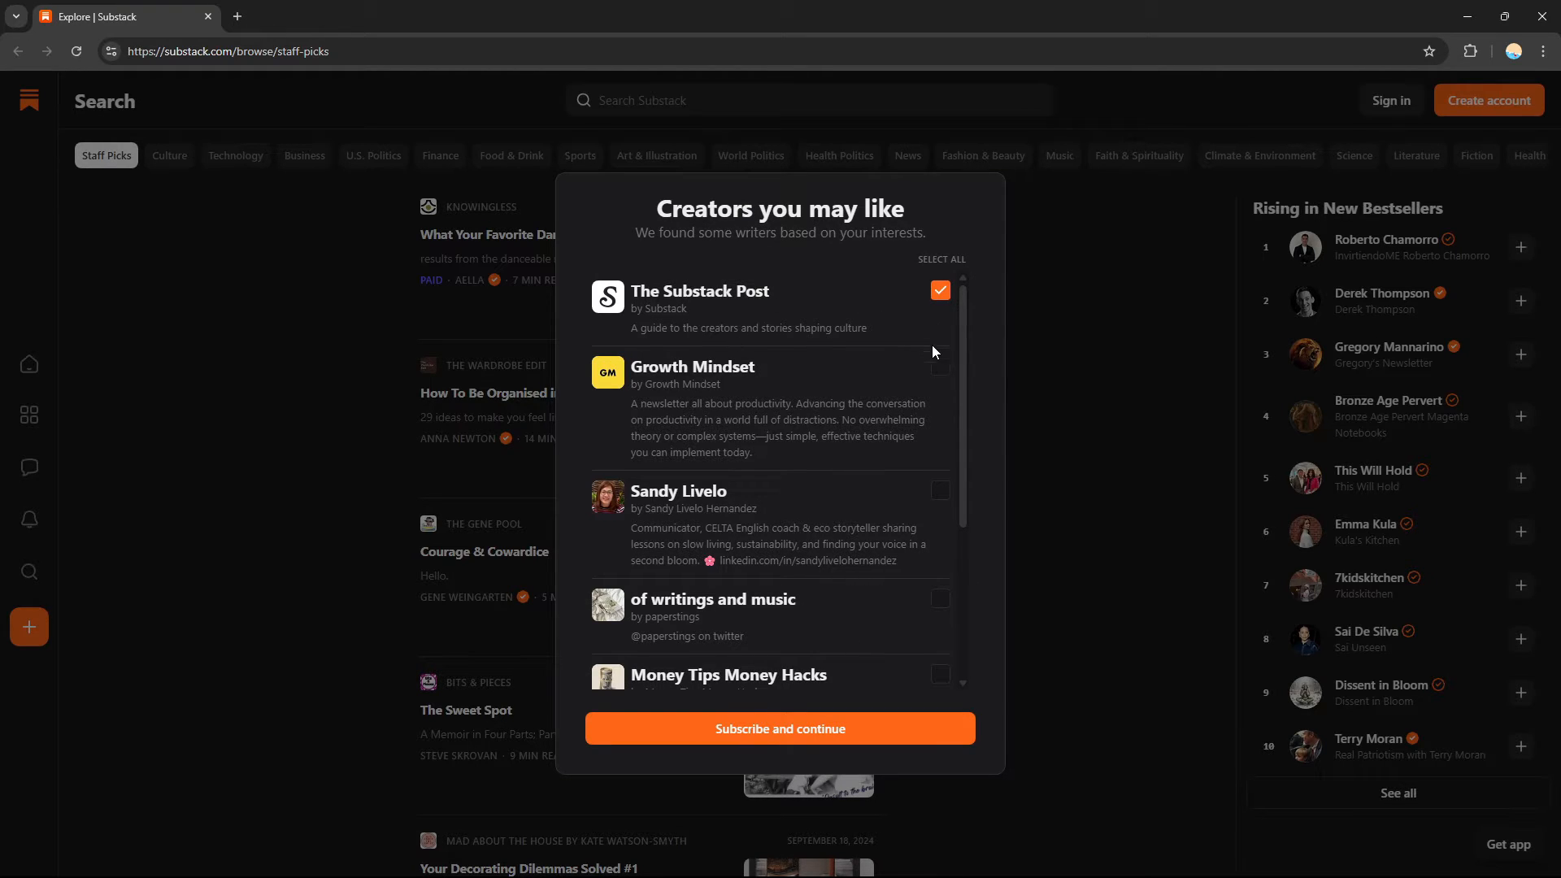
Subscribe to Growth Mindset and the slow-living English coach's newsletter in addition to The Substack Post from the suggested creators
drag(964, 364, 959, 601)
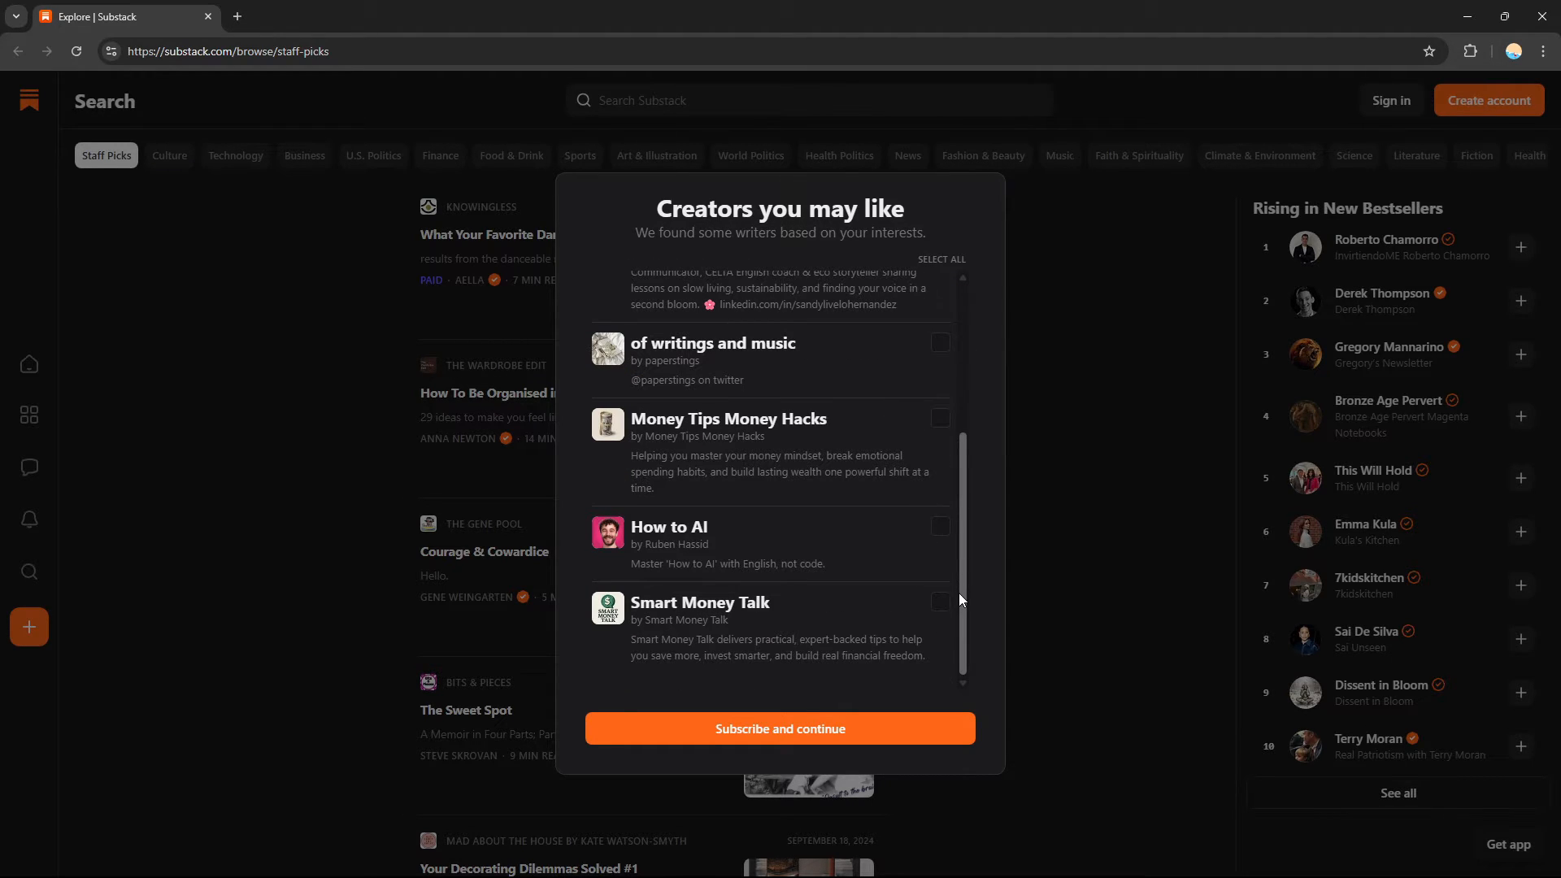
drag(948, 535, 943, 313)
click(939, 358)
click(939, 481)
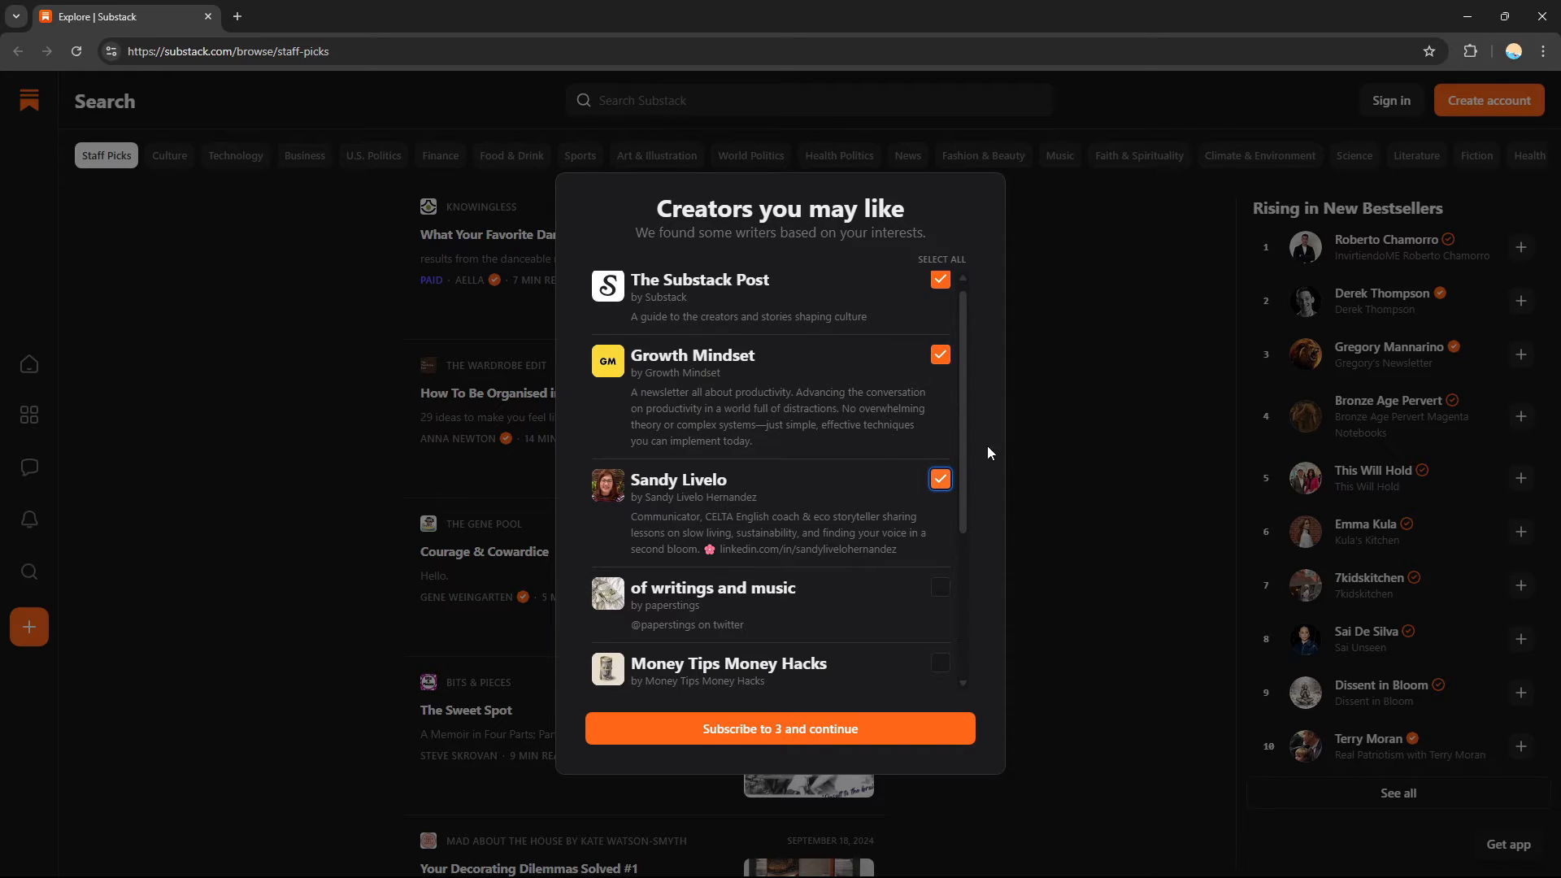
drag(965, 440, 979, 610)
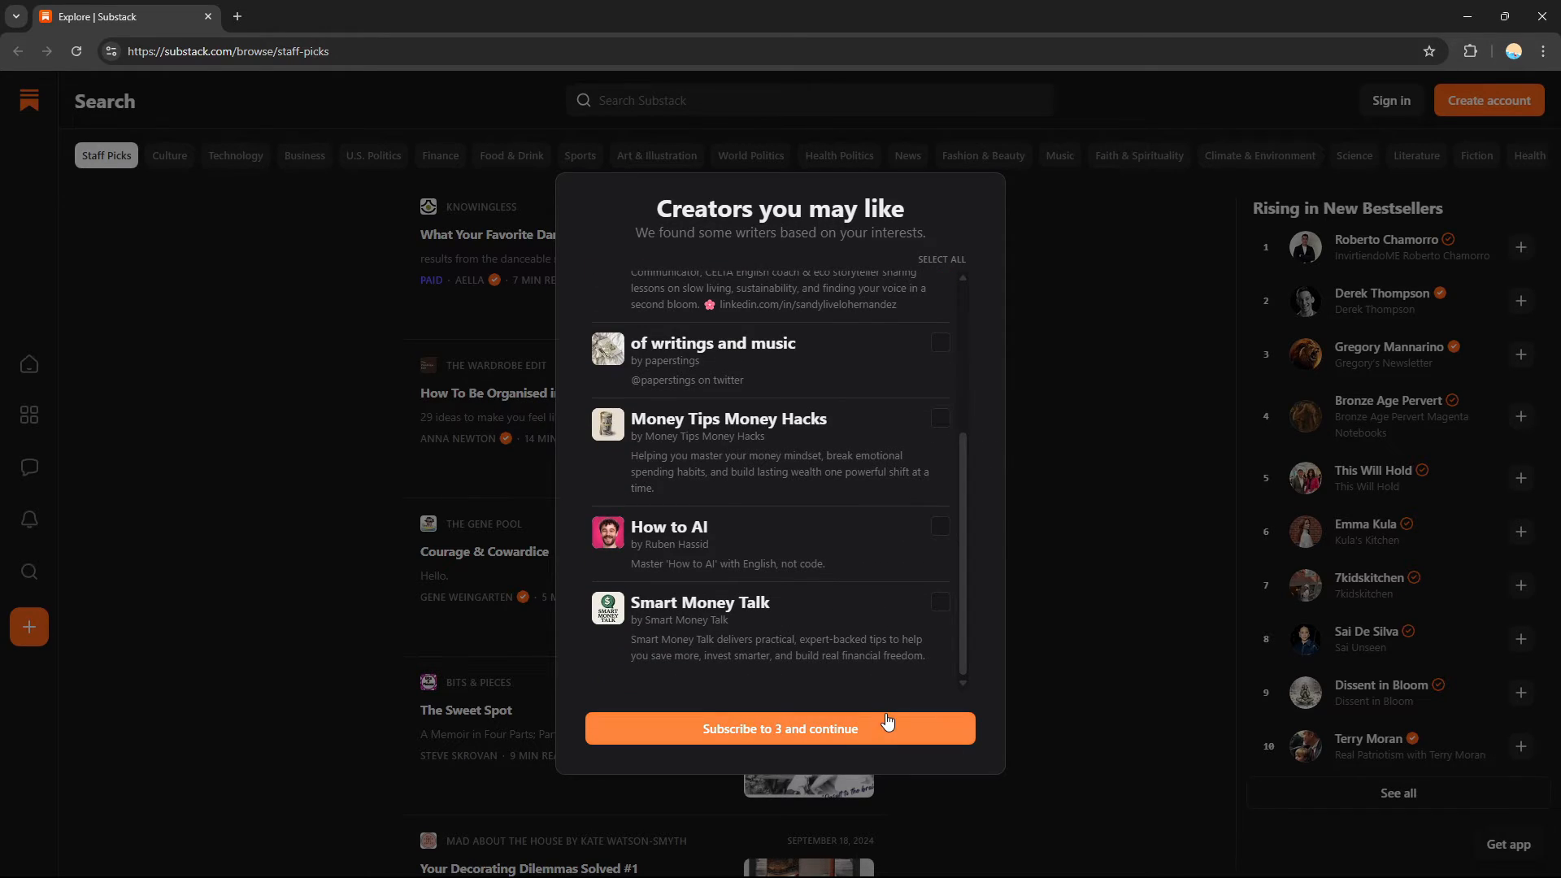
click(756, 733)
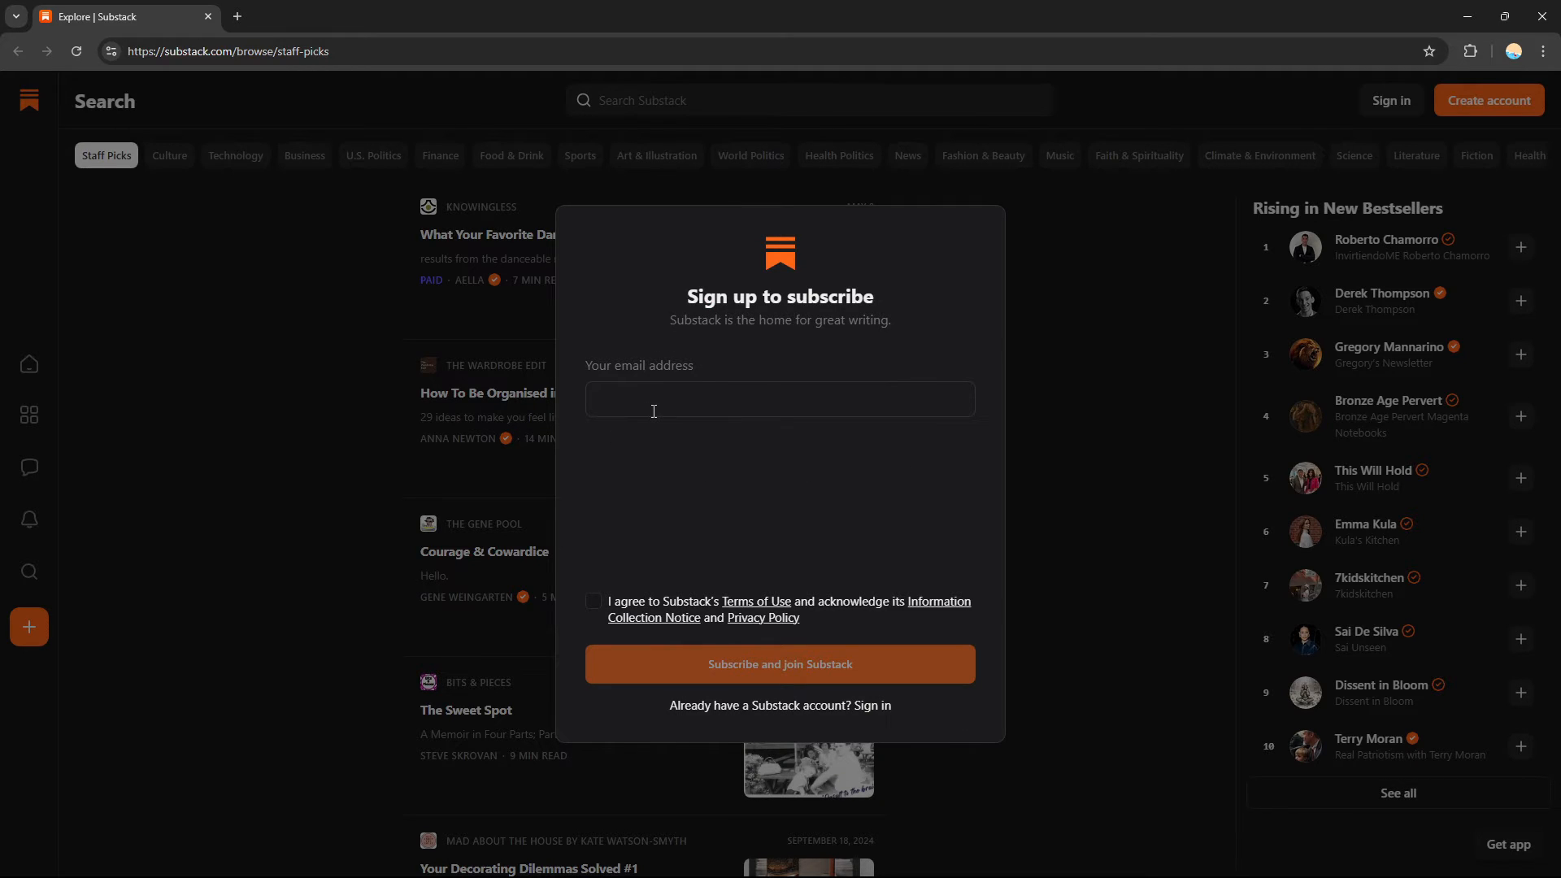
Fill in the sign-up e-mail address, agree to the Terms of Use and join Substack
click(654, 412)
click(744, 446)
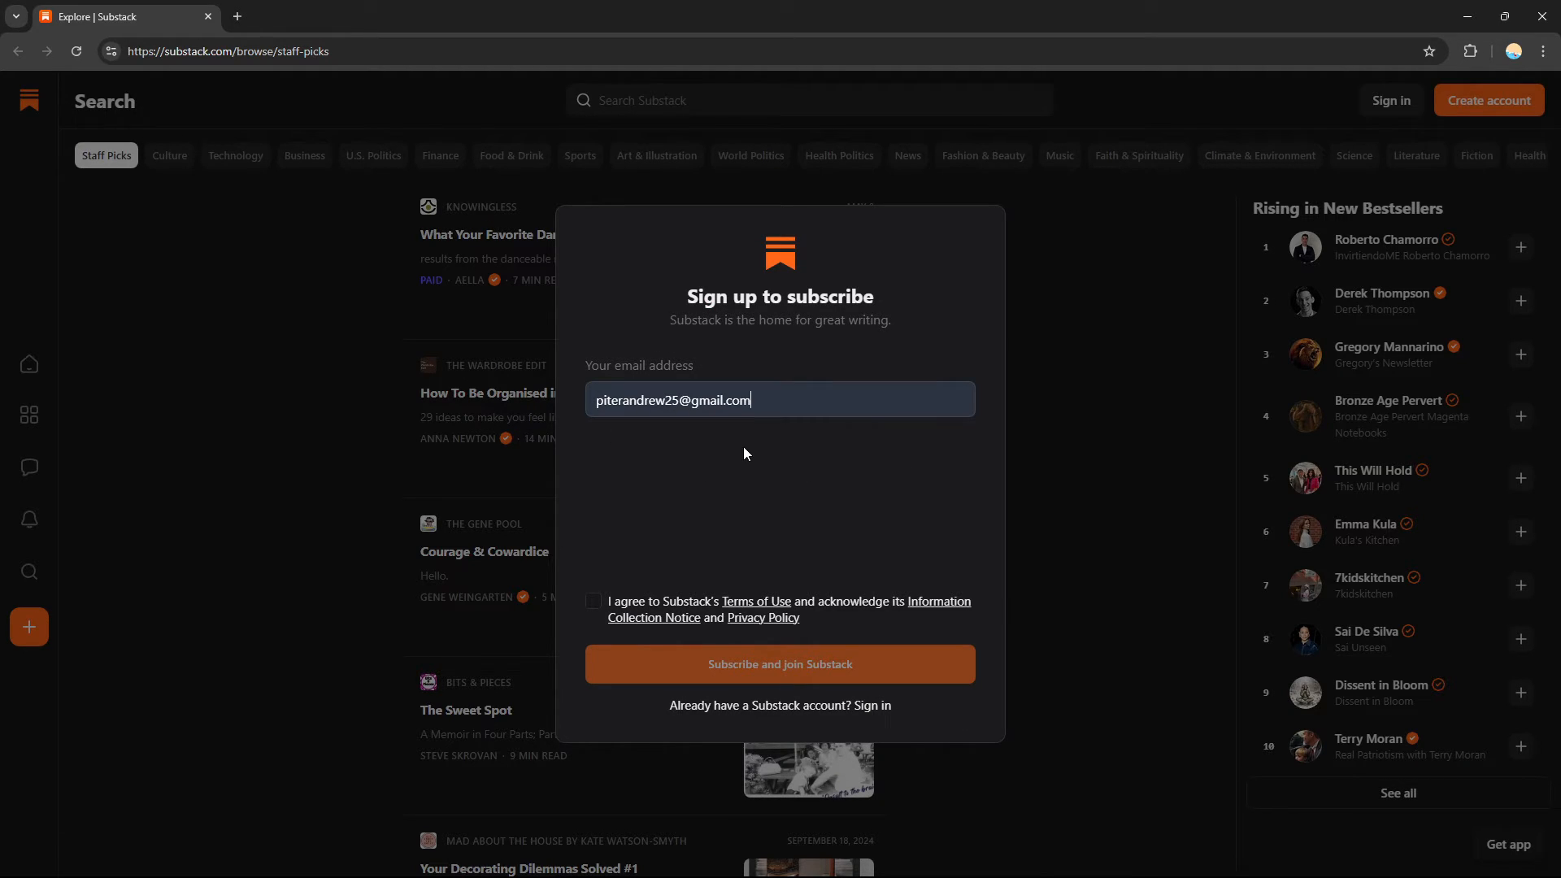
click(594, 603)
click(714, 664)
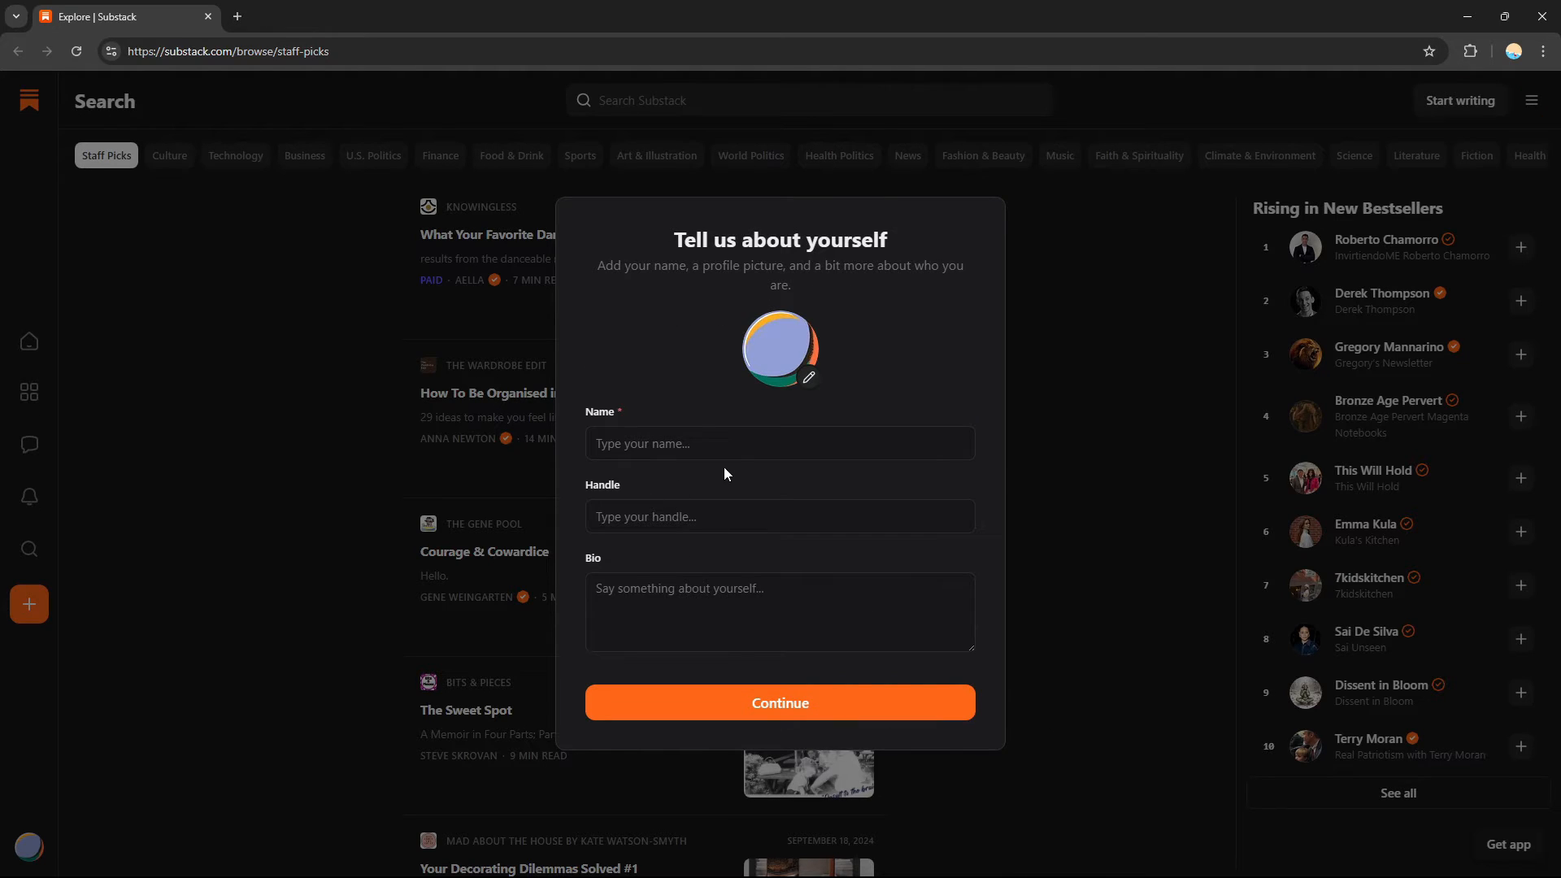
Complete the profile with the account holder's name, handle "hgjhghjghjh" and bio "kjjhkjhkjhjkhjkhjk", and finish onboarding without sending the app link
click(715, 439)
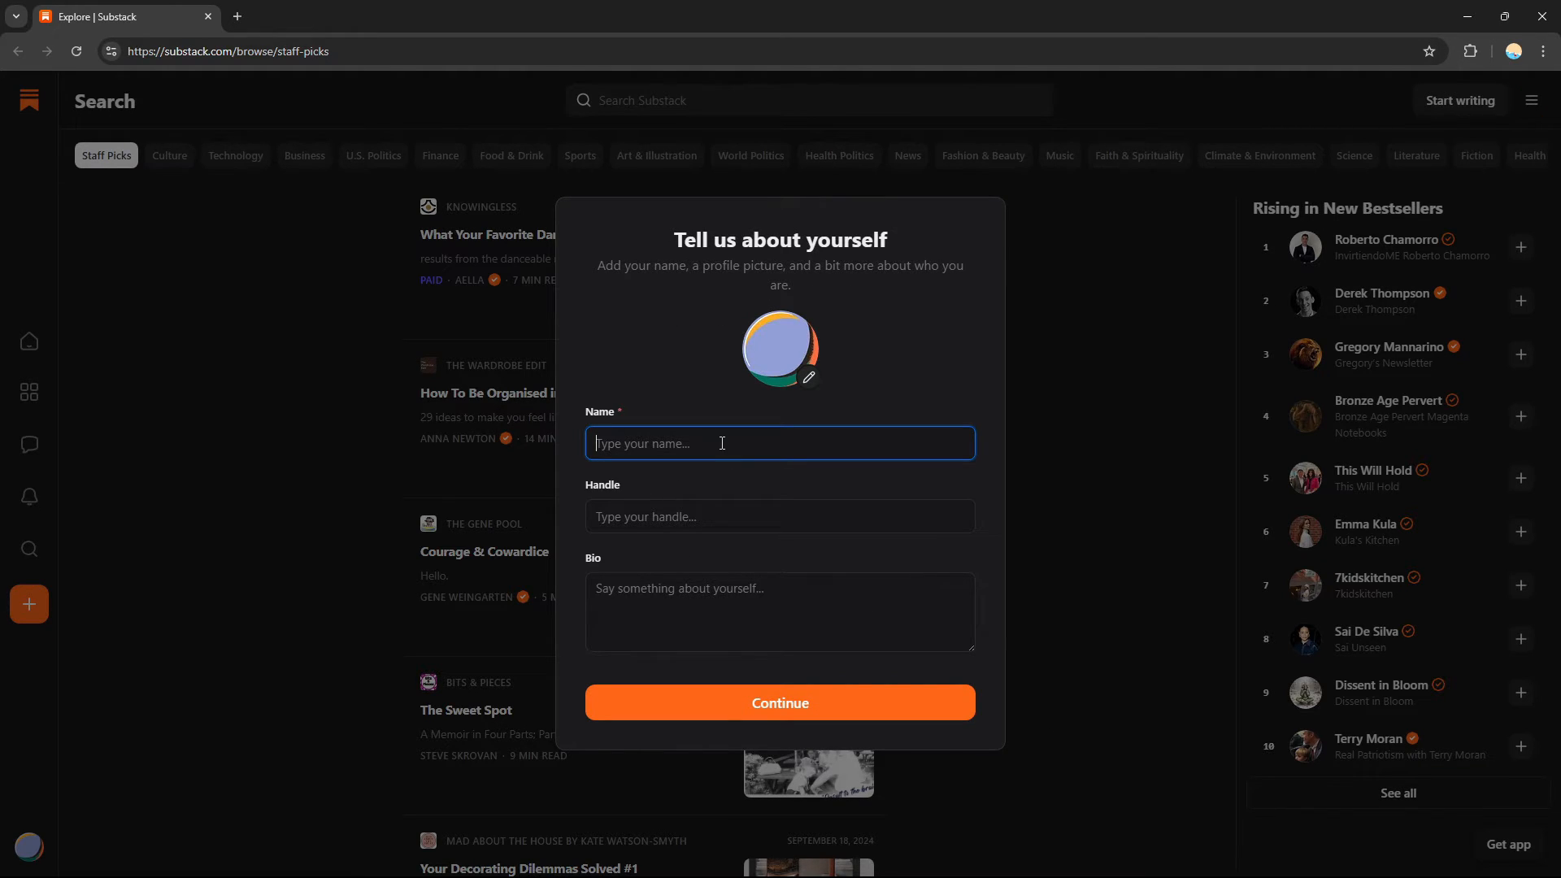
text(Peter)
click(723, 508)
text(hgjhghjghjh)
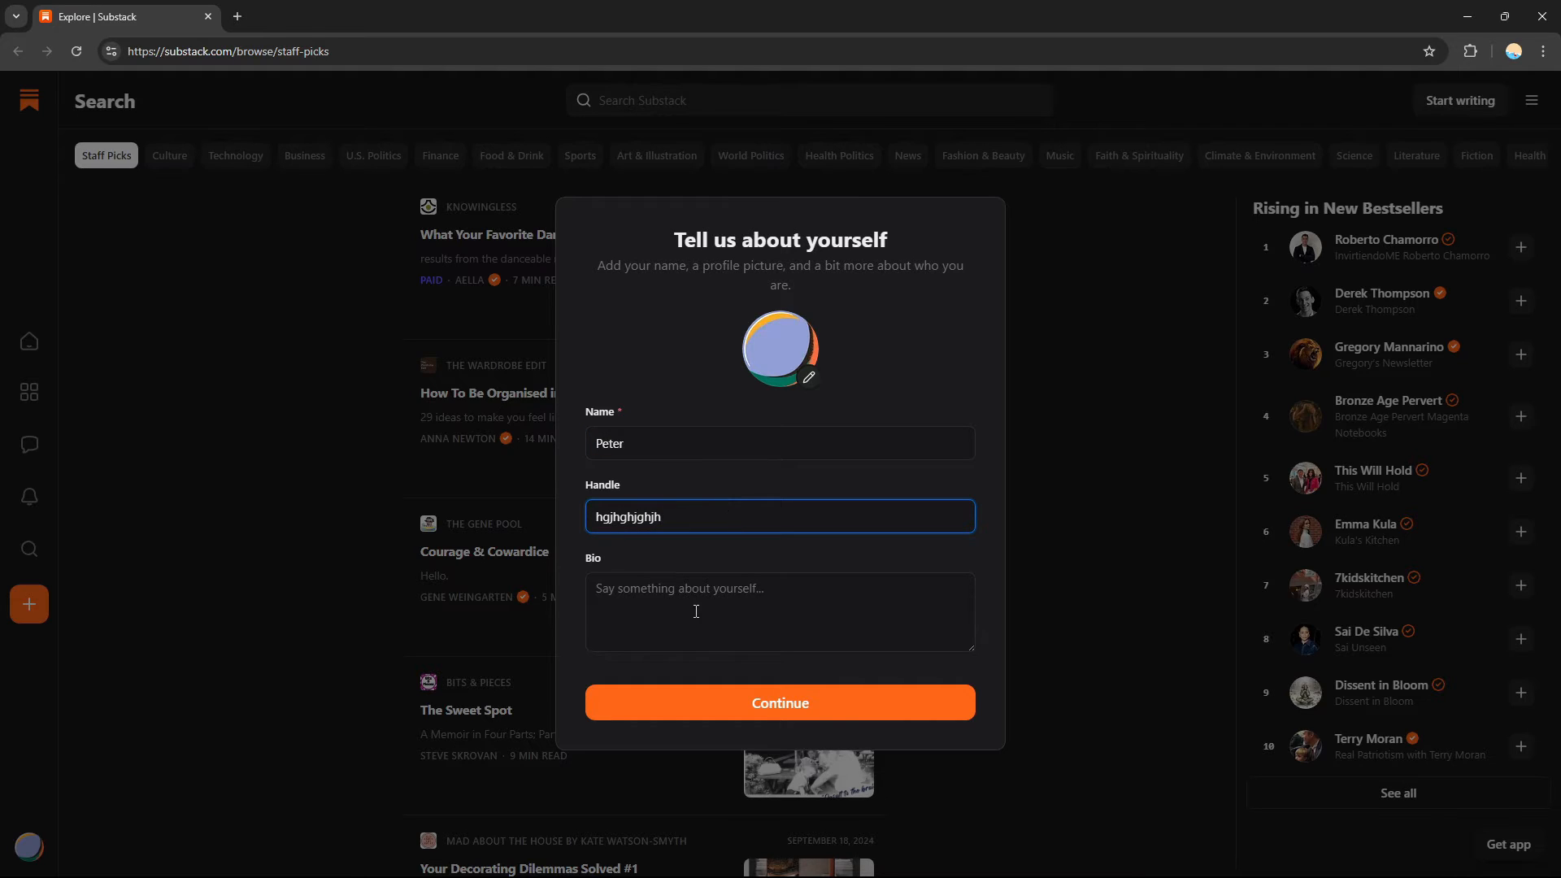
click(688, 606)
text(kjjhkjhkjhjkhjkhjk)
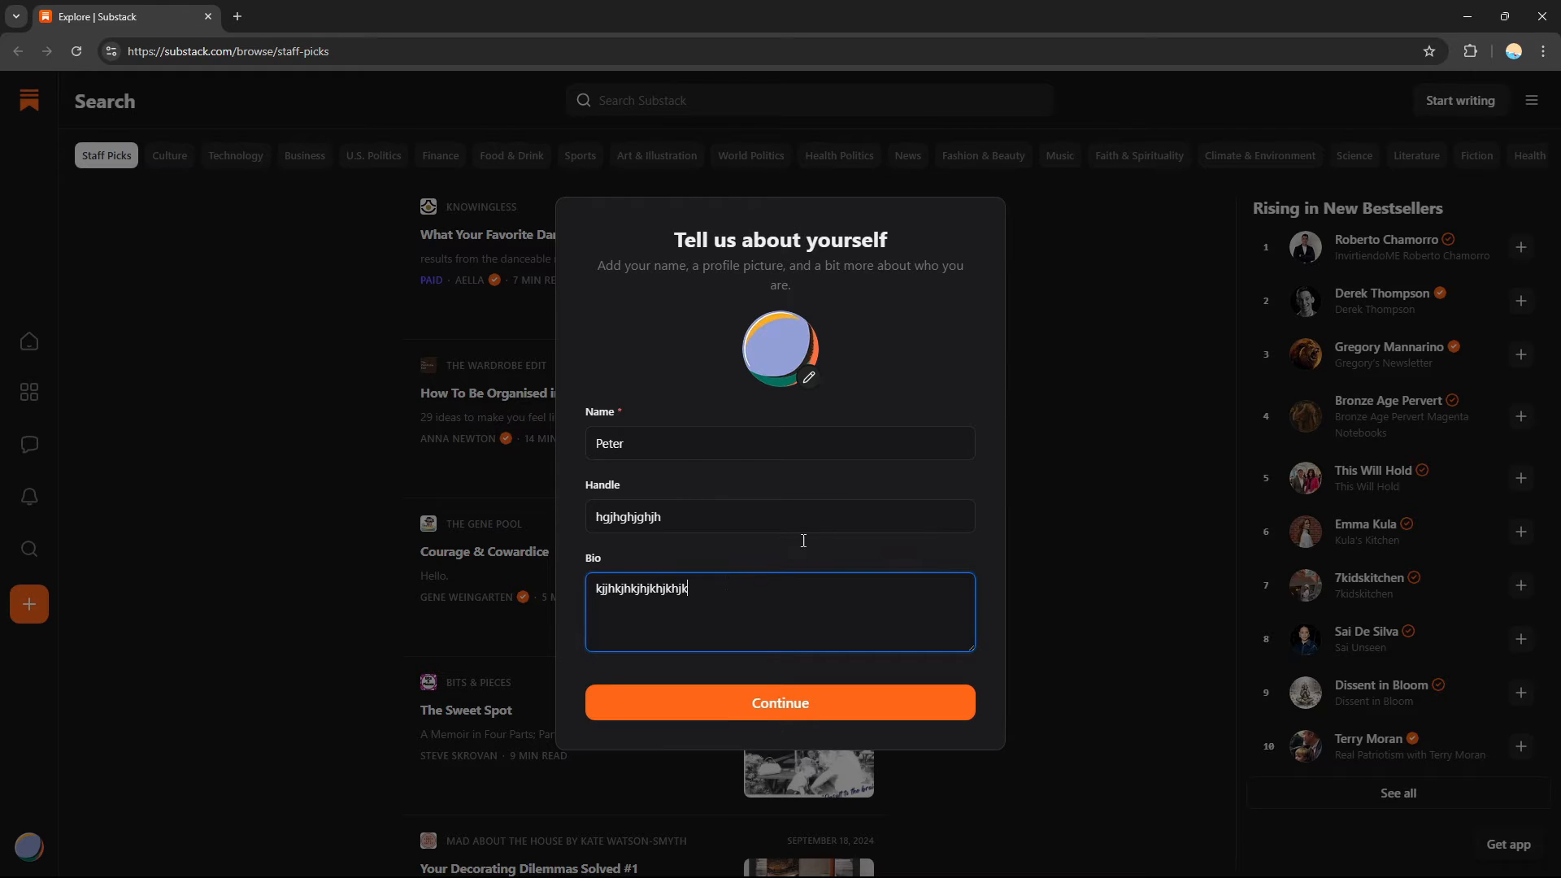
click(752, 712)
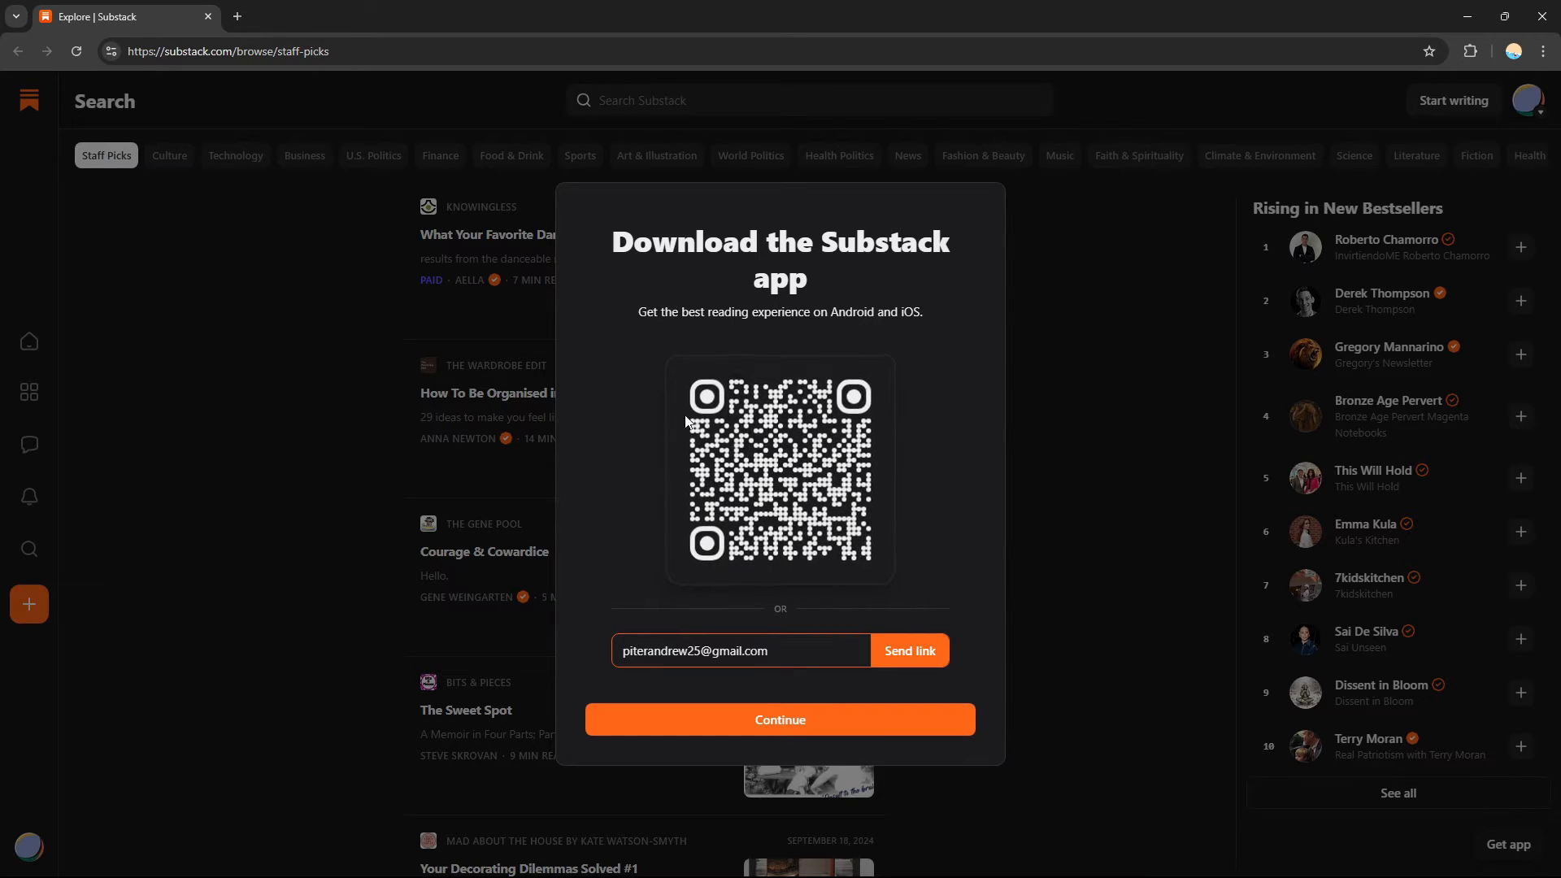
click(840, 713)
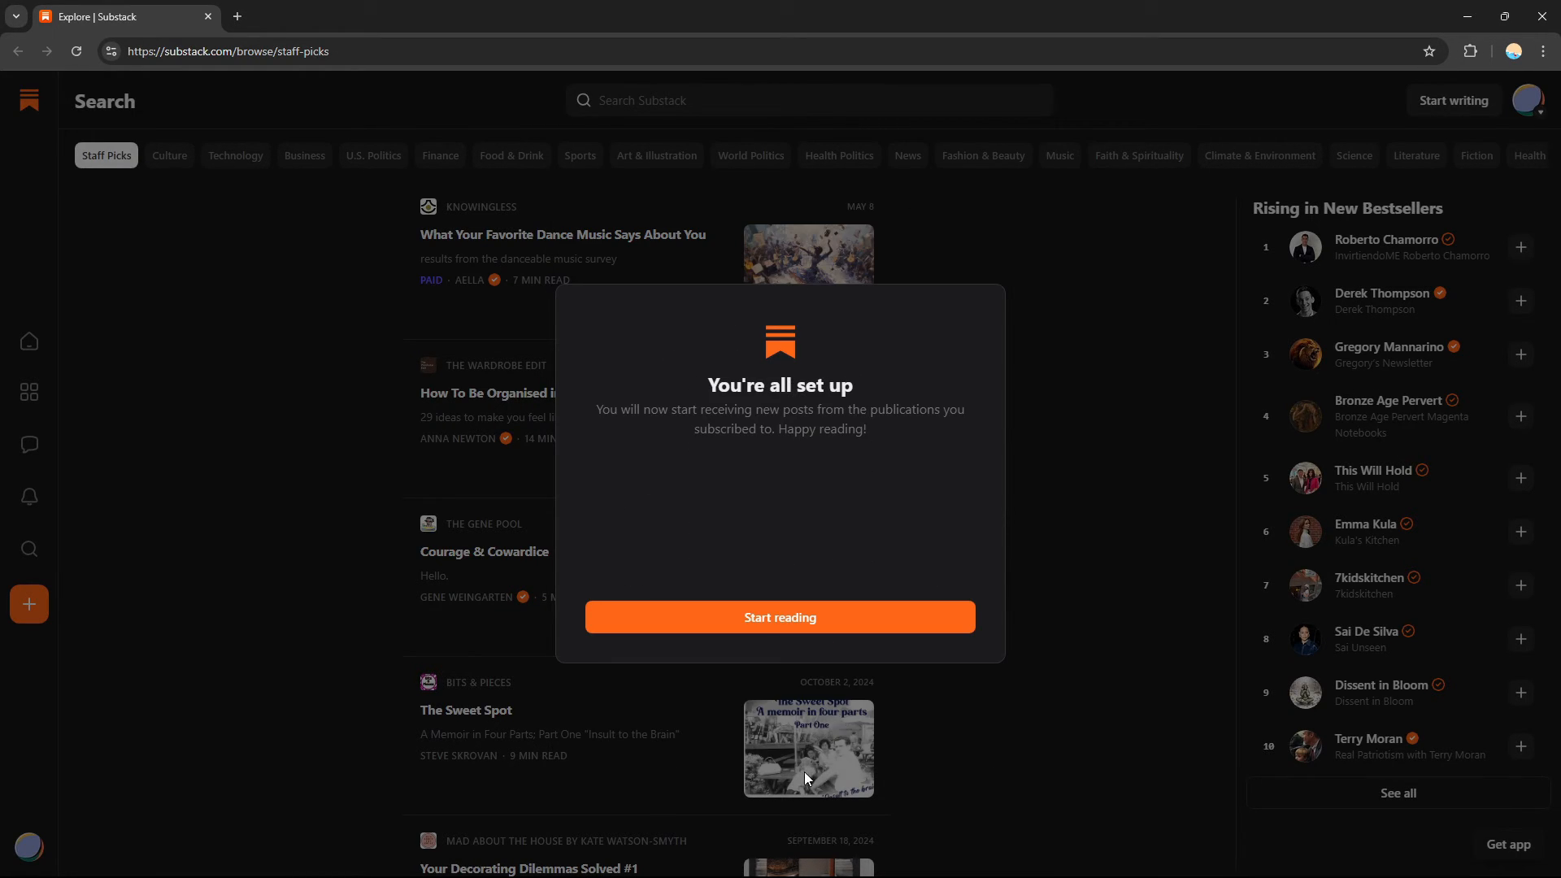
click(770, 619)
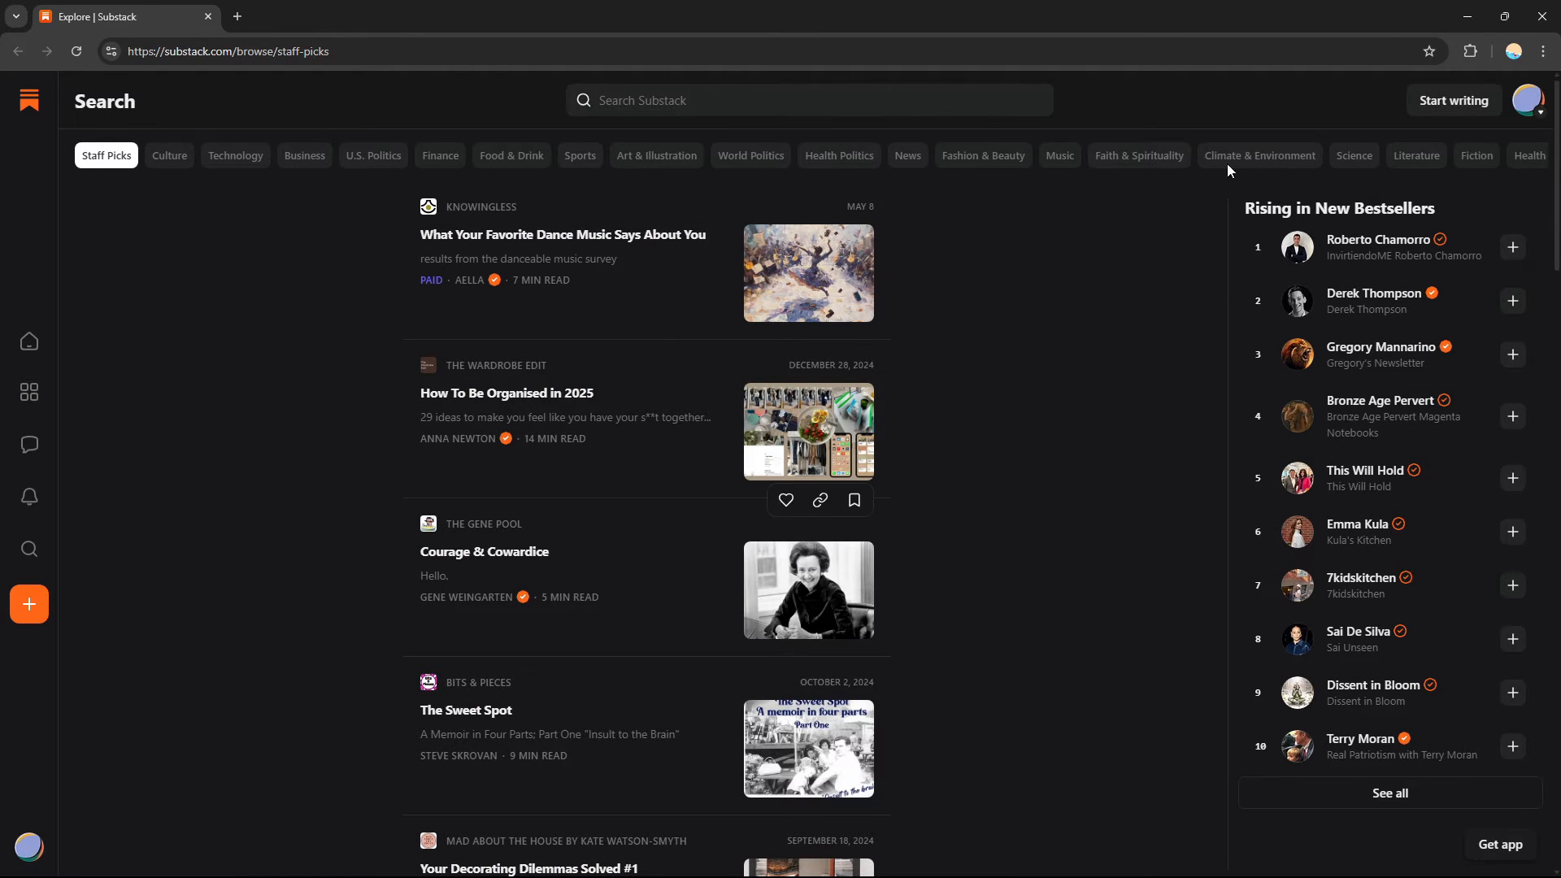
Look through the explore topics Culture, Technology, Business, U.S. Politics, Finance, Food & Drink and Sports
click(169, 163)
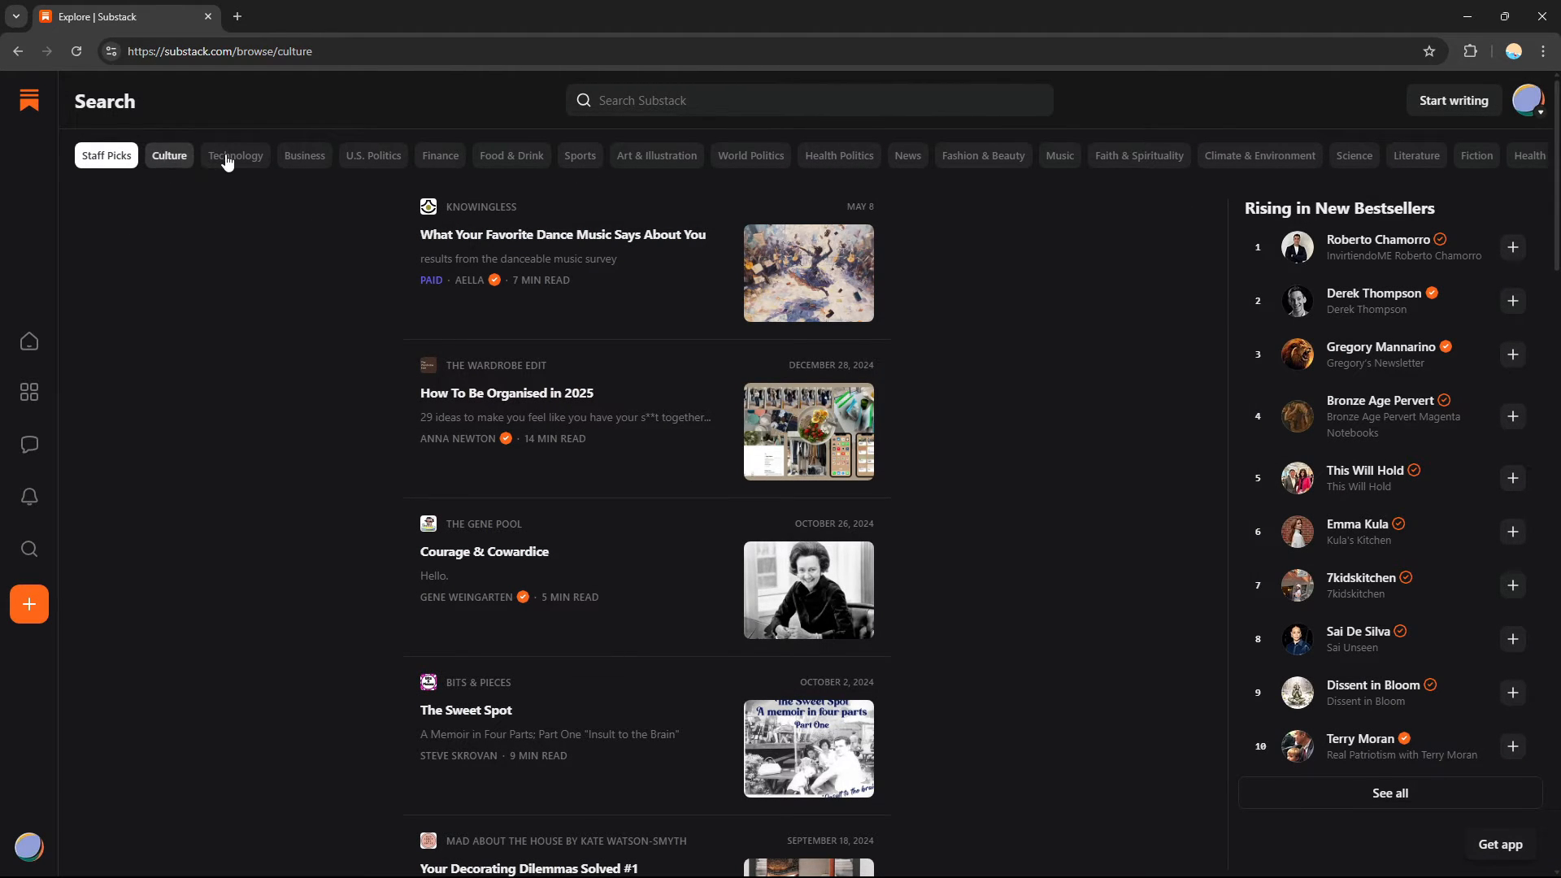
click(231, 158)
click(318, 159)
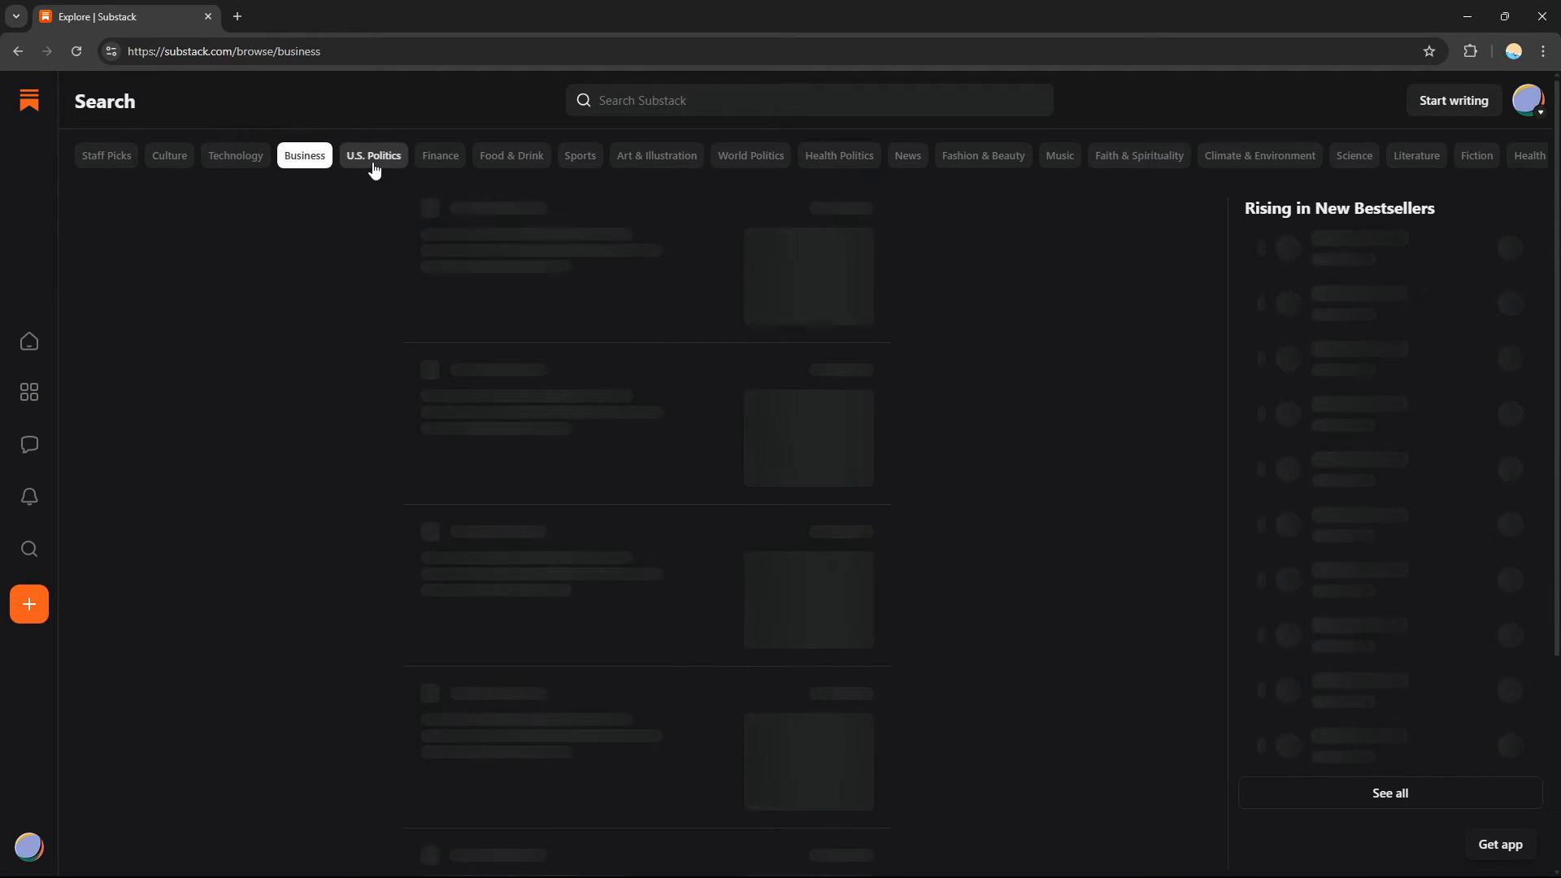
click(374, 162)
click(435, 161)
click(515, 161)
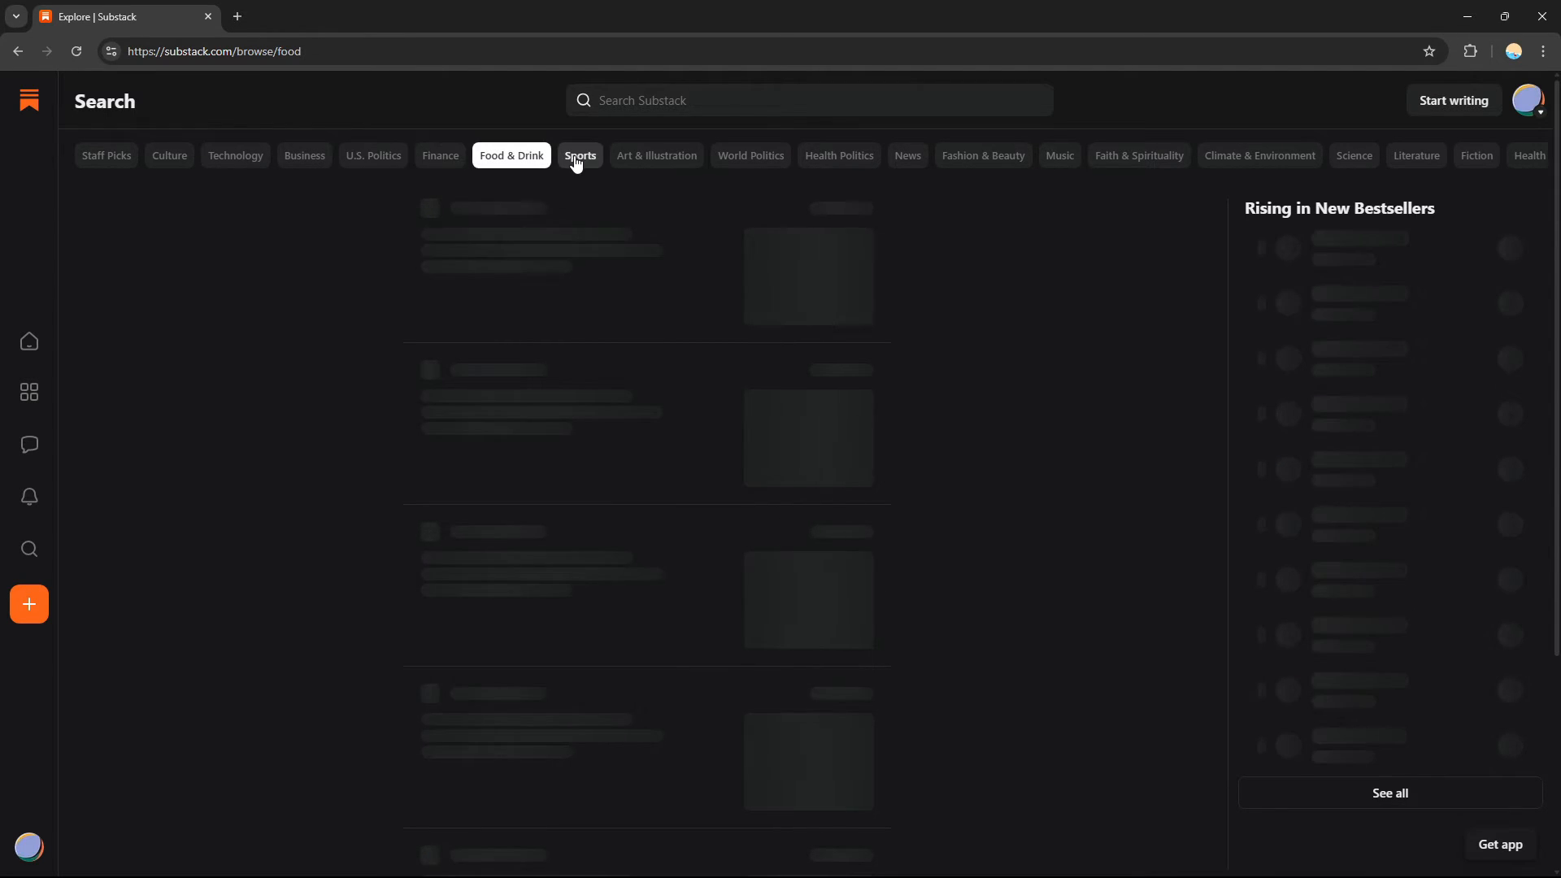
click(576, 156)
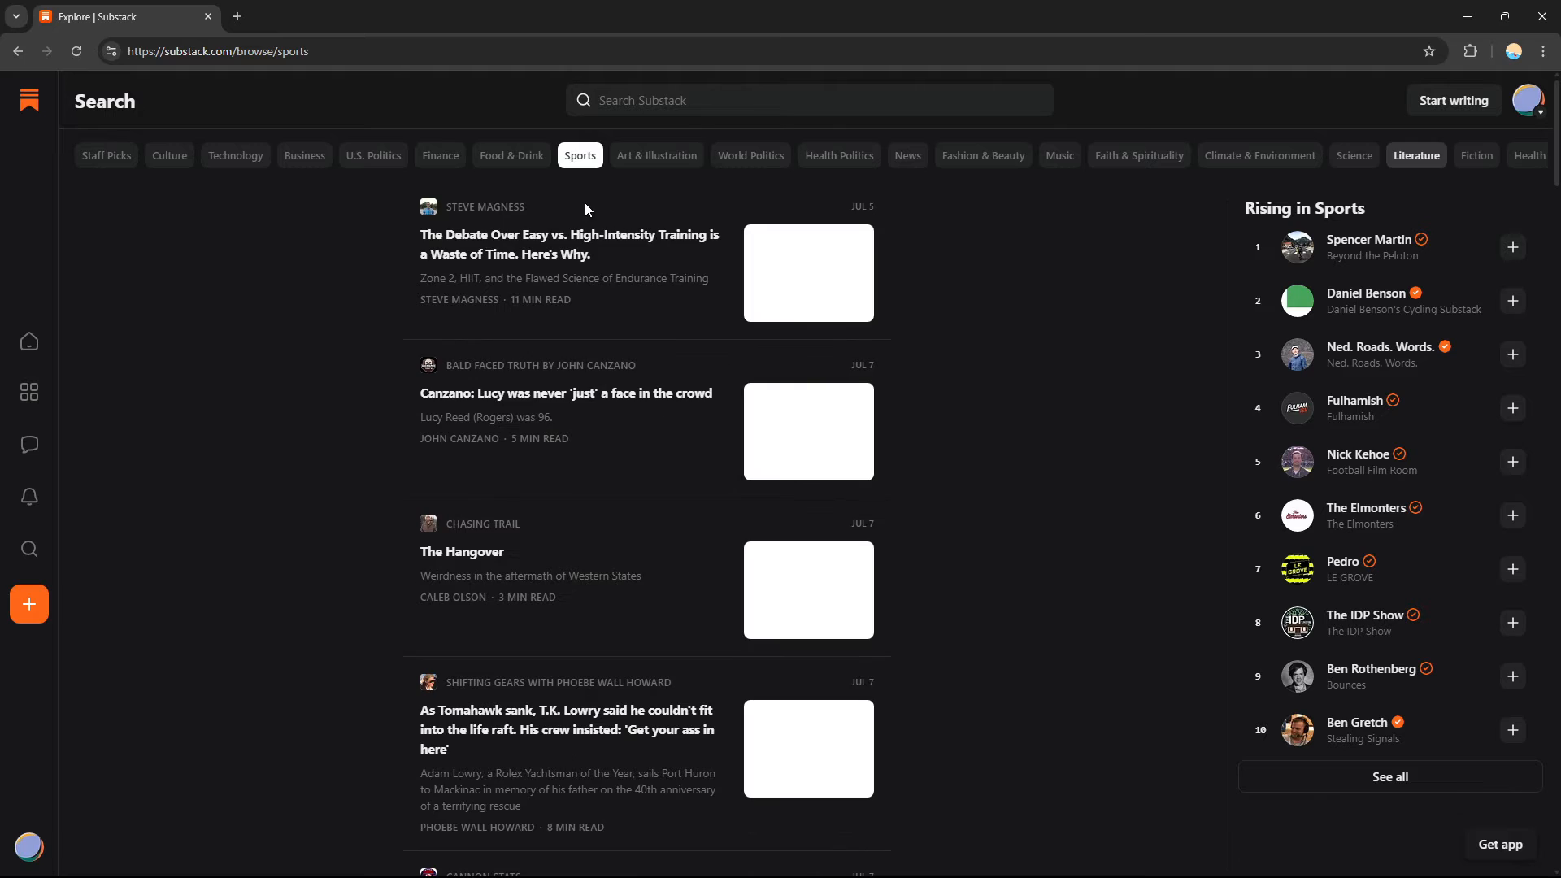
mouse_move(1556, 134)
mouse_down()
mouse_move(1553, 852)
mouse_move(1554, 126)
mouse_up()
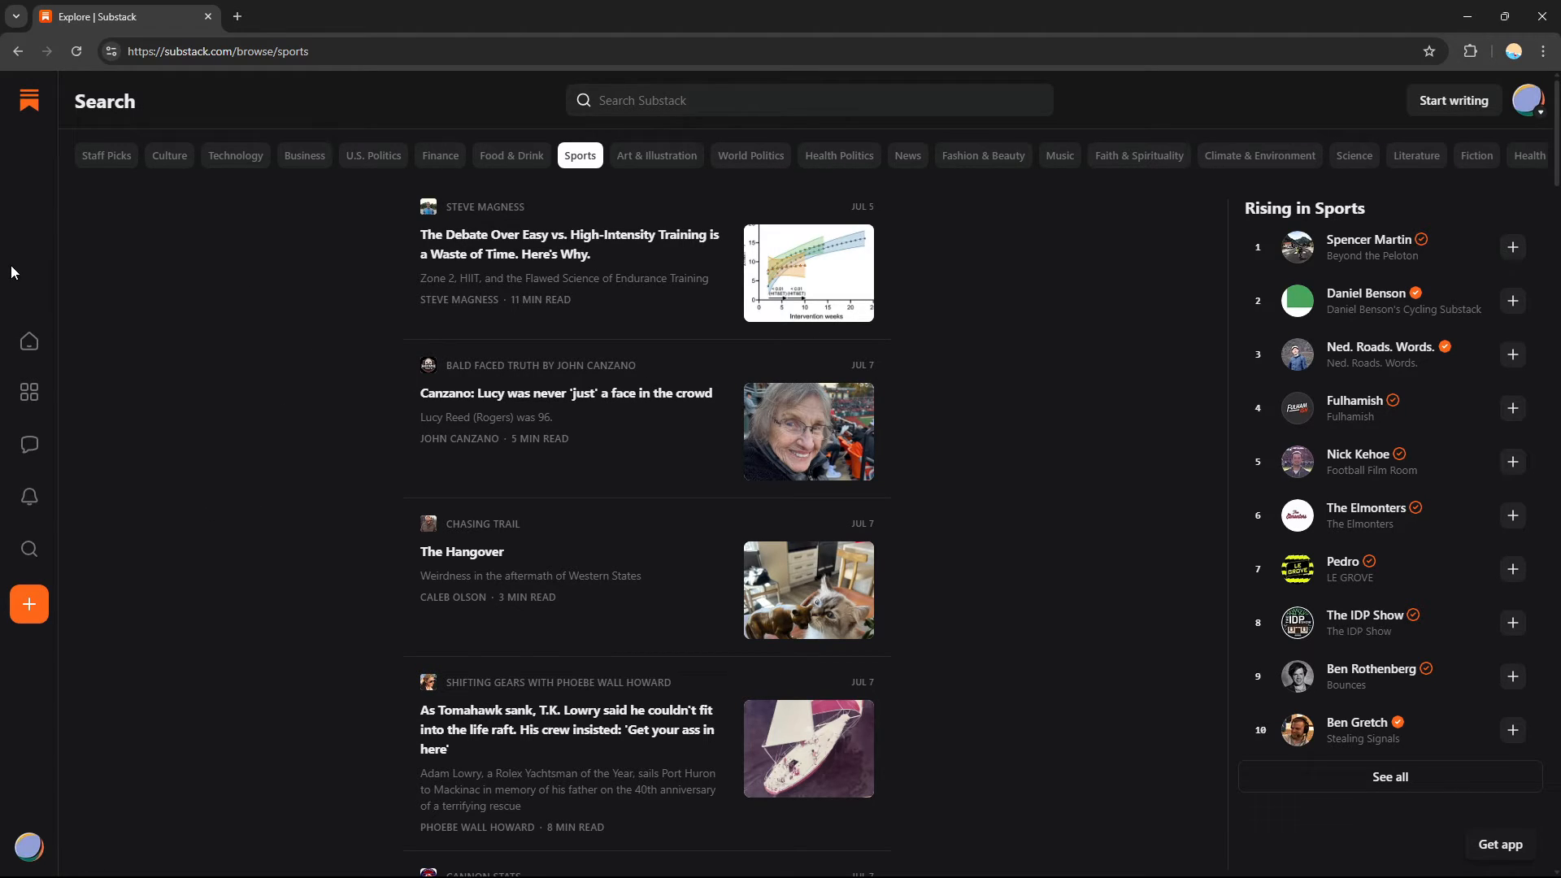
Create a new post and accept the publisher agreement to open the post editor
click(36, 620)
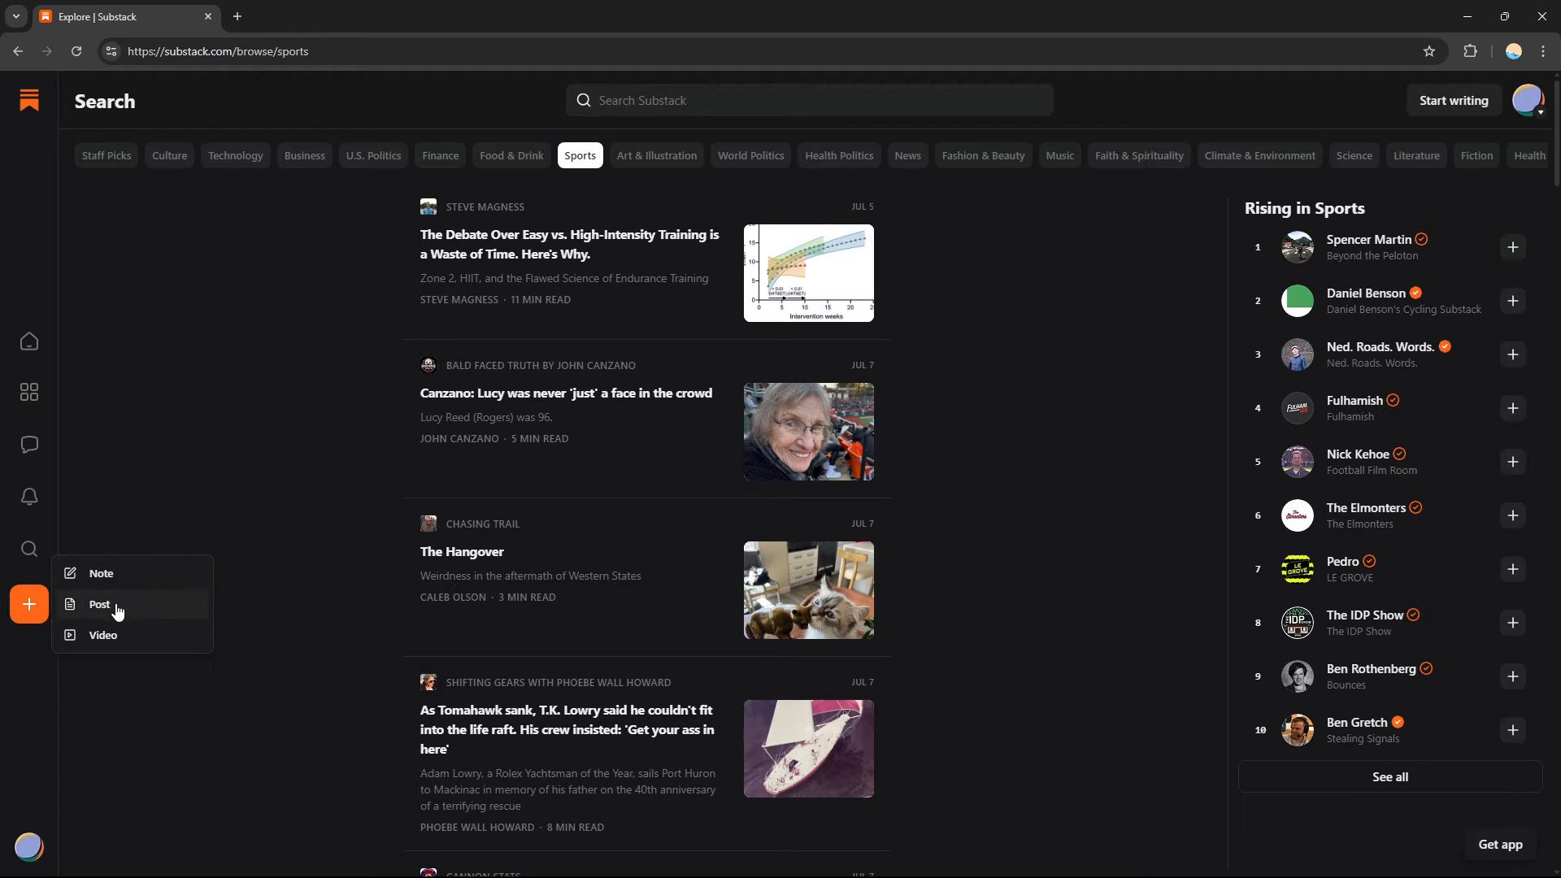
click(90, 612)
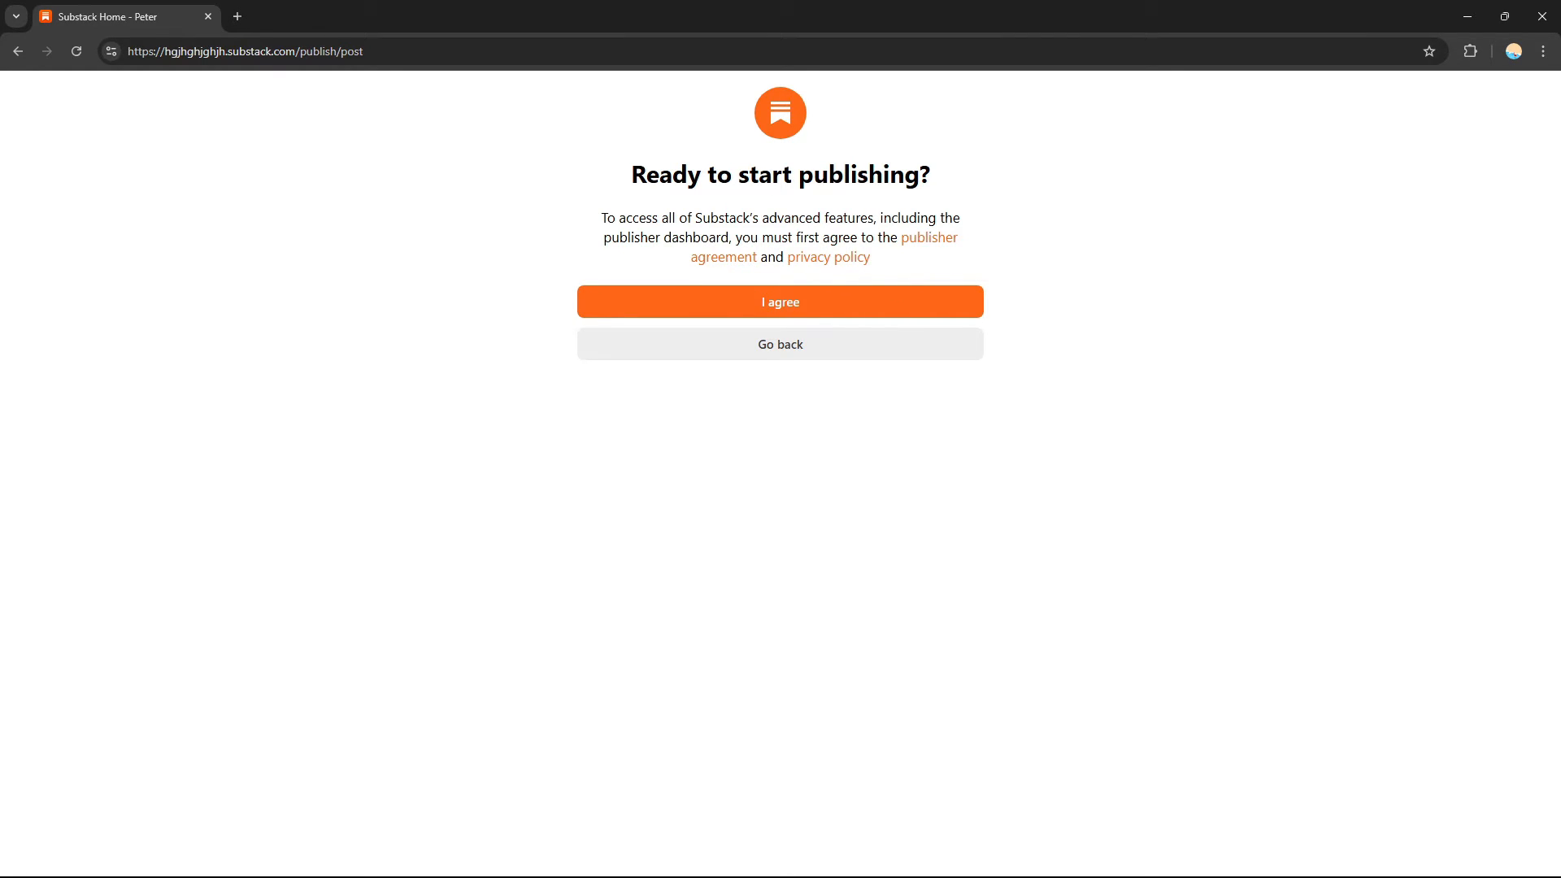
click(799, 311)
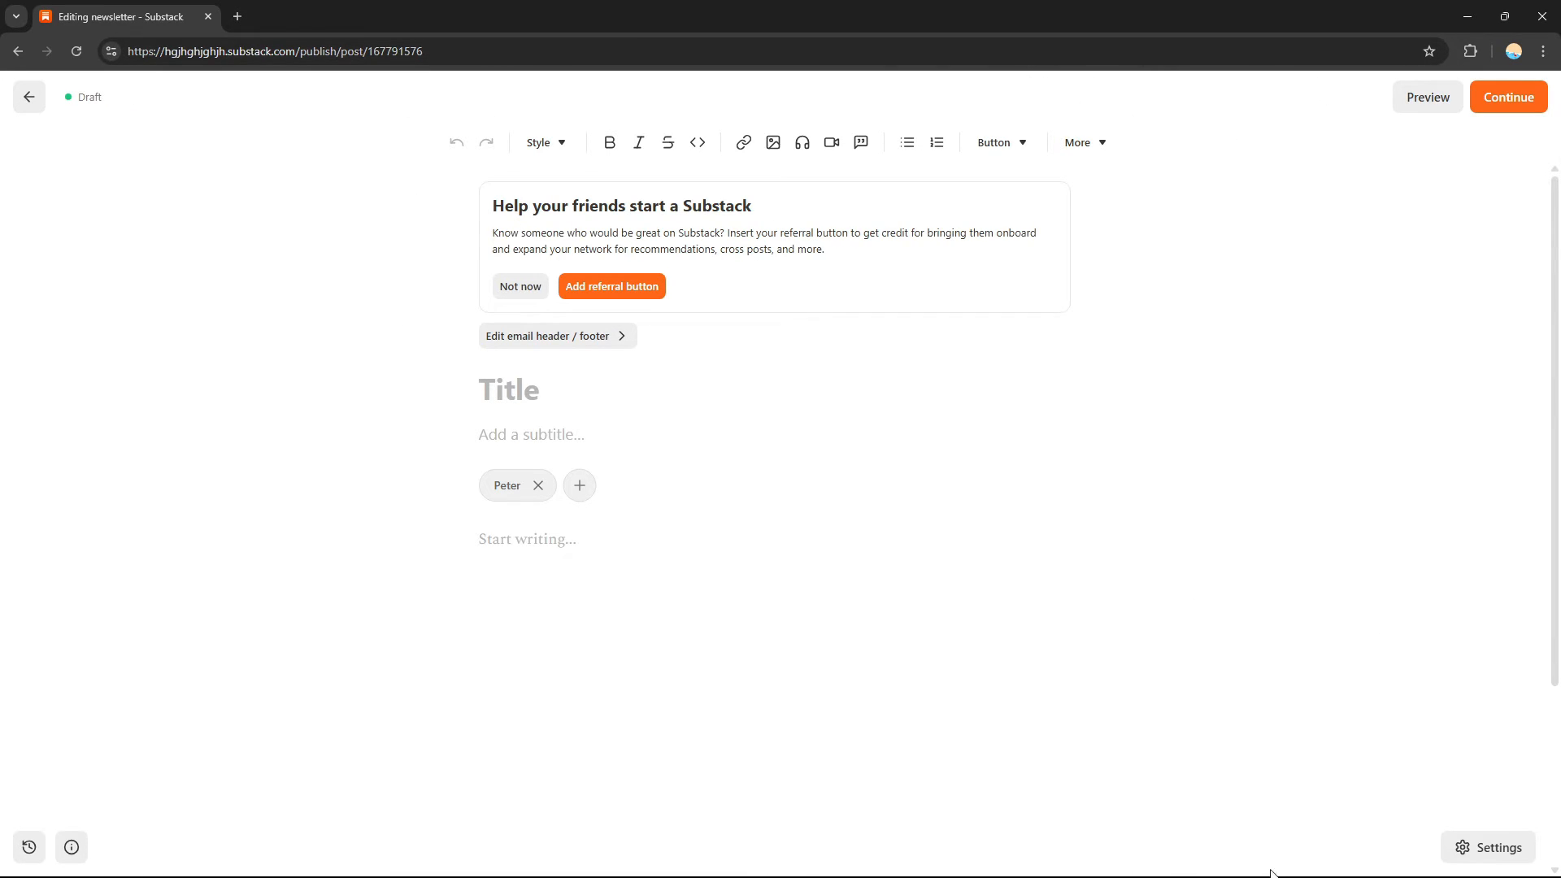
mouse_move(1554, 244)
mouse_down()
mouse_move(1535, 506)
mouse_move(1555, 244)
mouse_up()
click(557, 144)
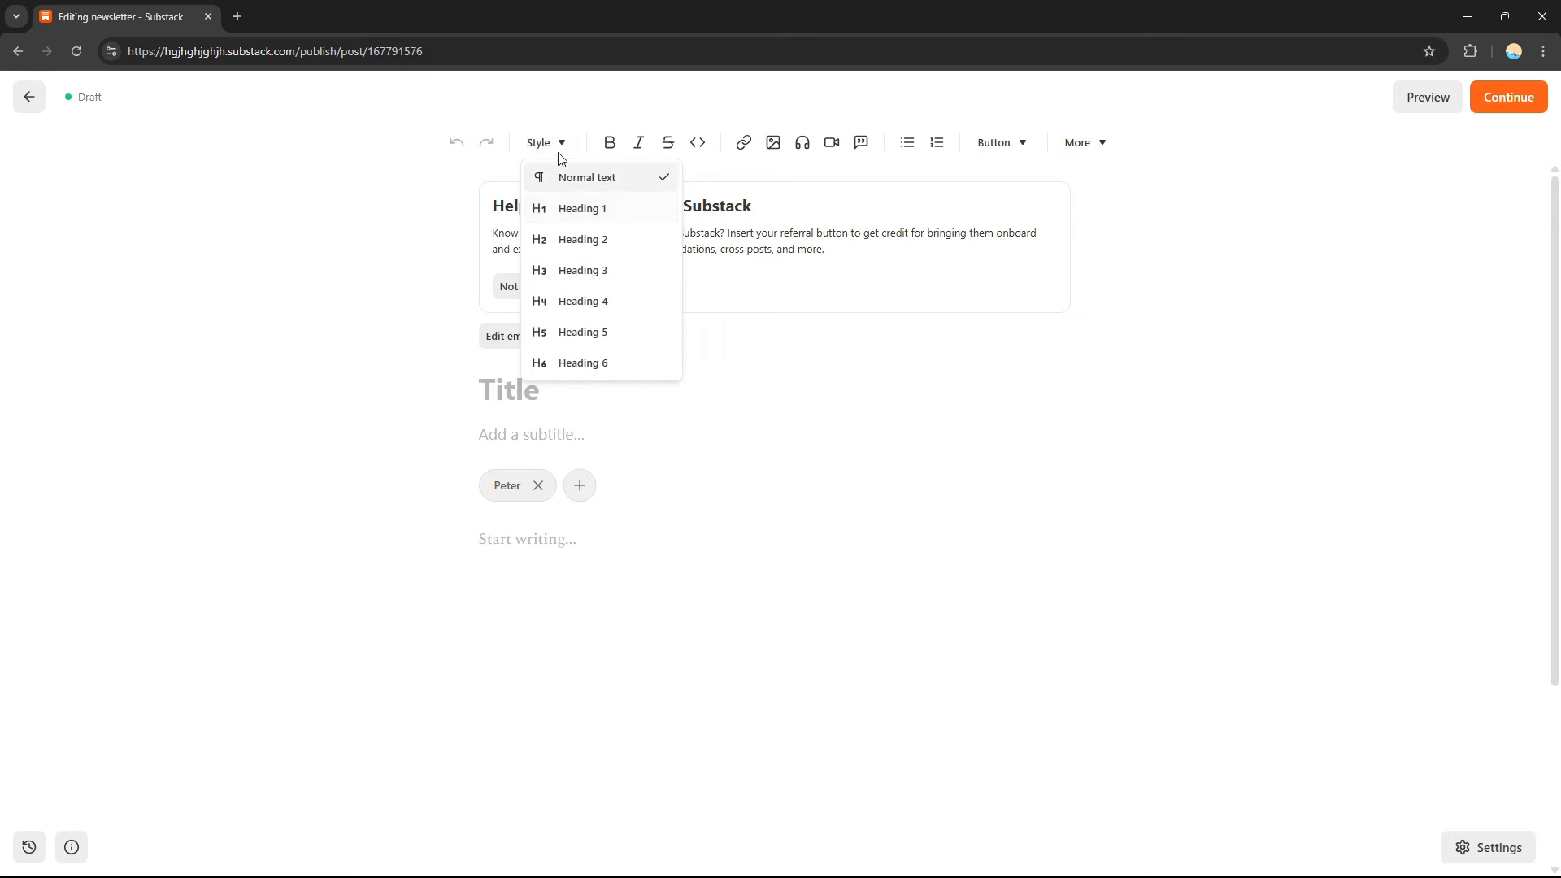
click(558, 149)
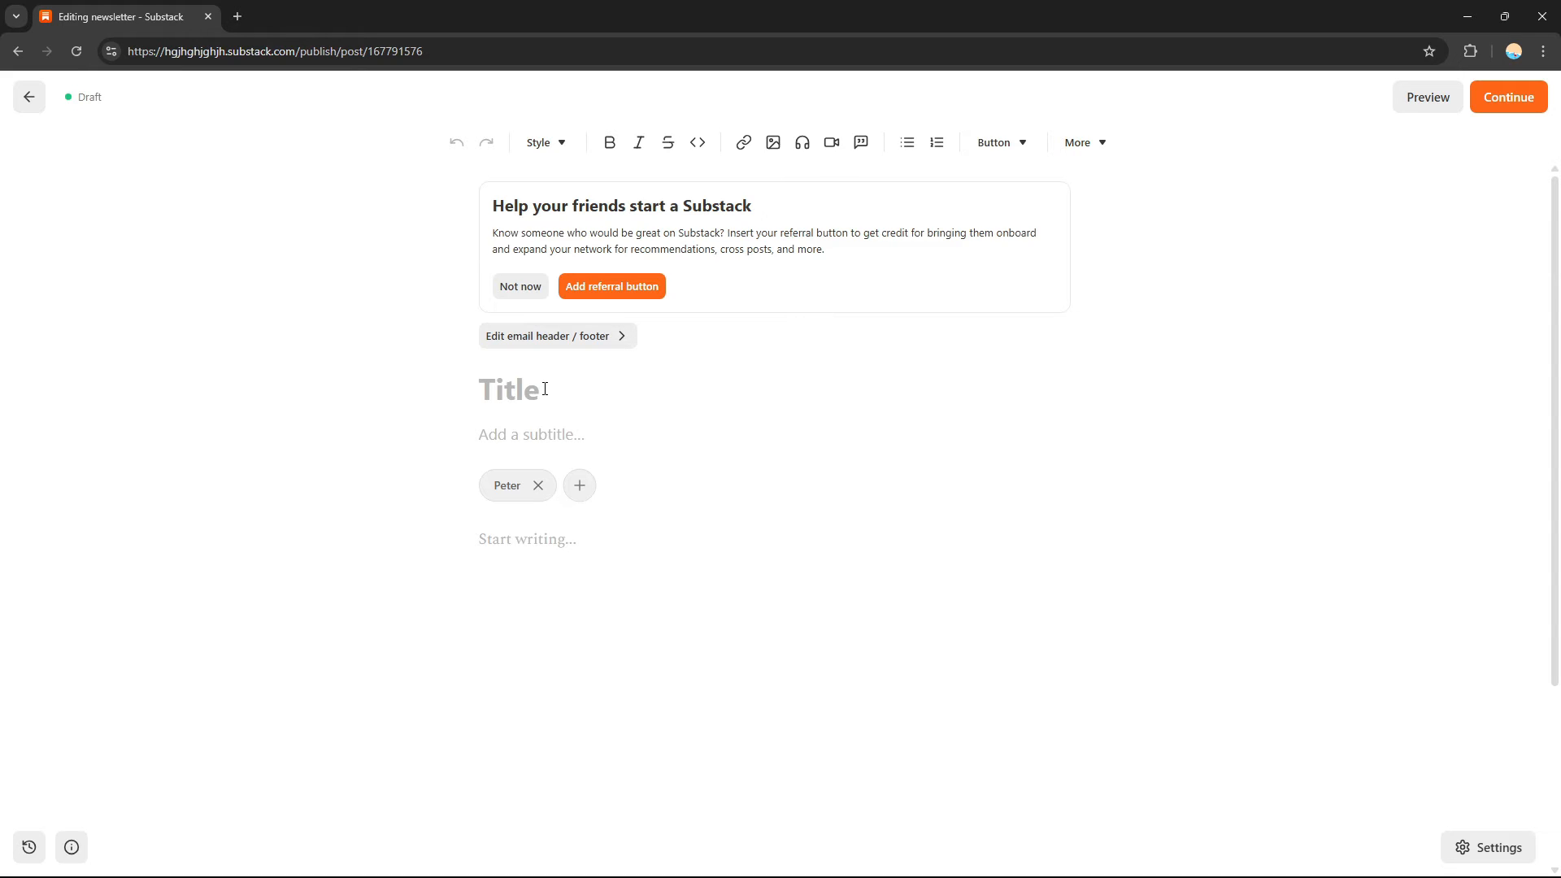
Give the post the title "Sport" and the subtitle "asasda"
text(Sport)
click(582, 421)
text(asasda)
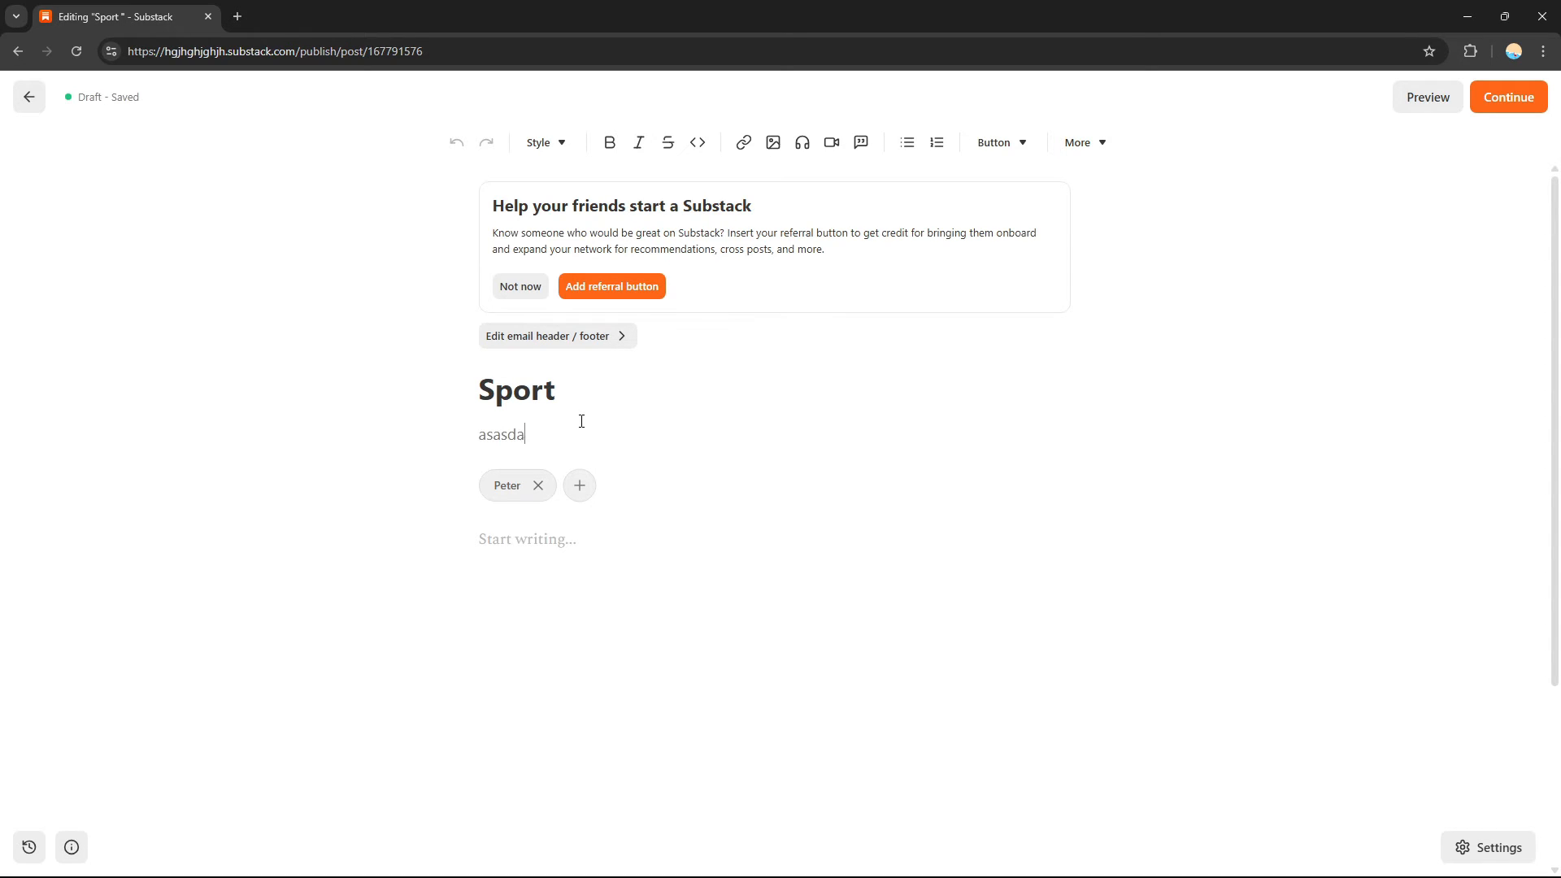
Extend the subtitle to "asasdasdasdasdasdasdasdasd" and write "sdsfdfsdfsdfsdf" as the post's body text, followed by a new line
text(sdasdasdasdasdasdasd)
mouse_move(1557, 439)
mouse_down()
mouse_move(1556, 534)
mouse_move(1557, 459)
mouse_up()
text(sdsfdfsdfsdfsdf)
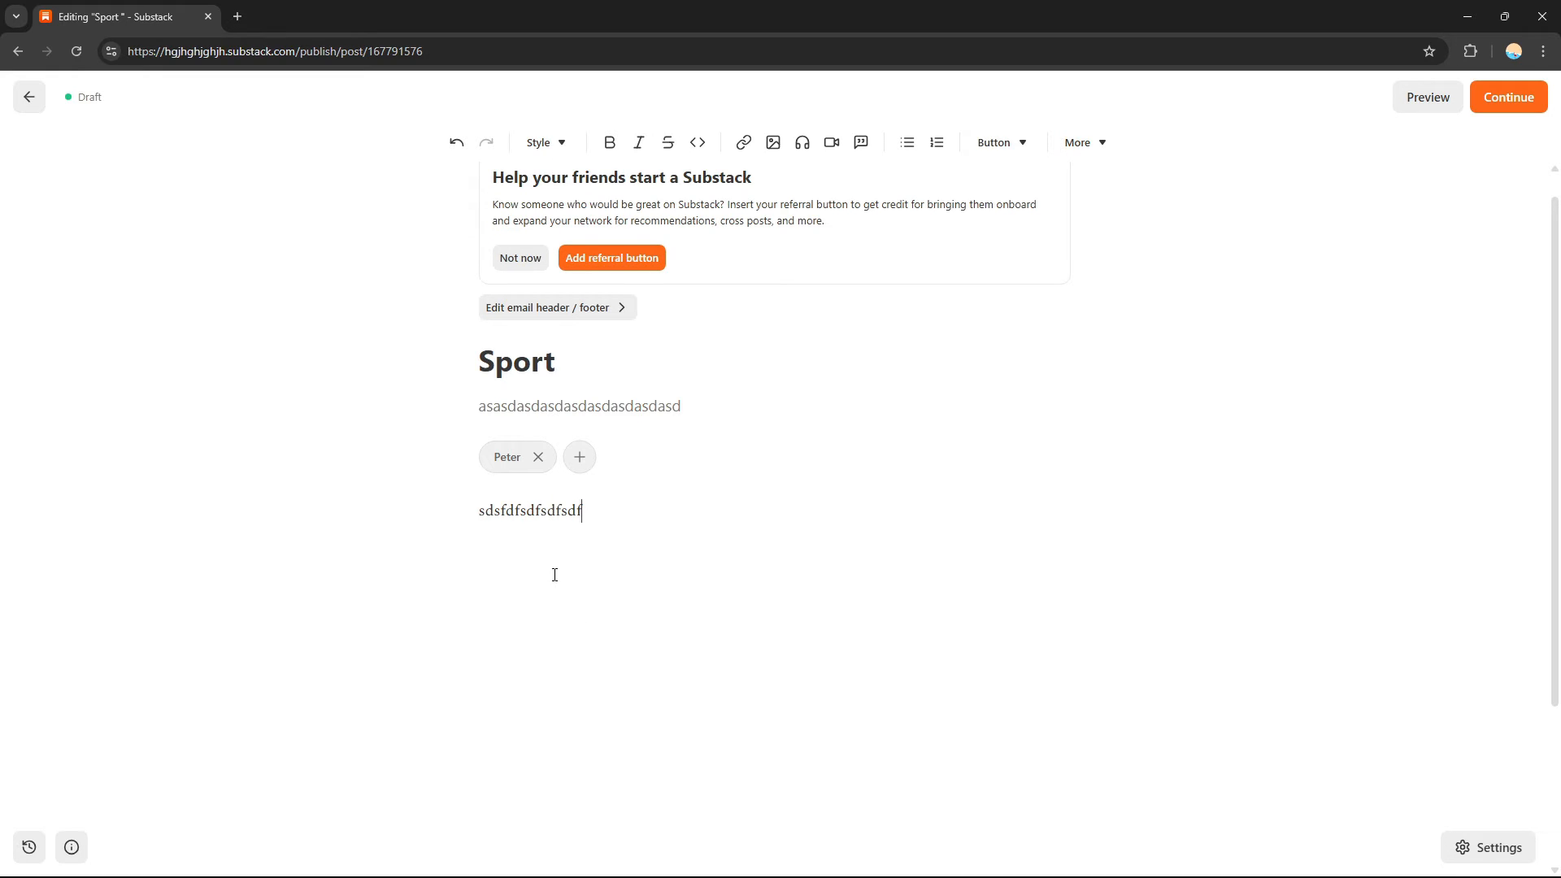
key(Return)
Look at the options for adding an image and a guest byline, without adding either to the post
click(773, 142)
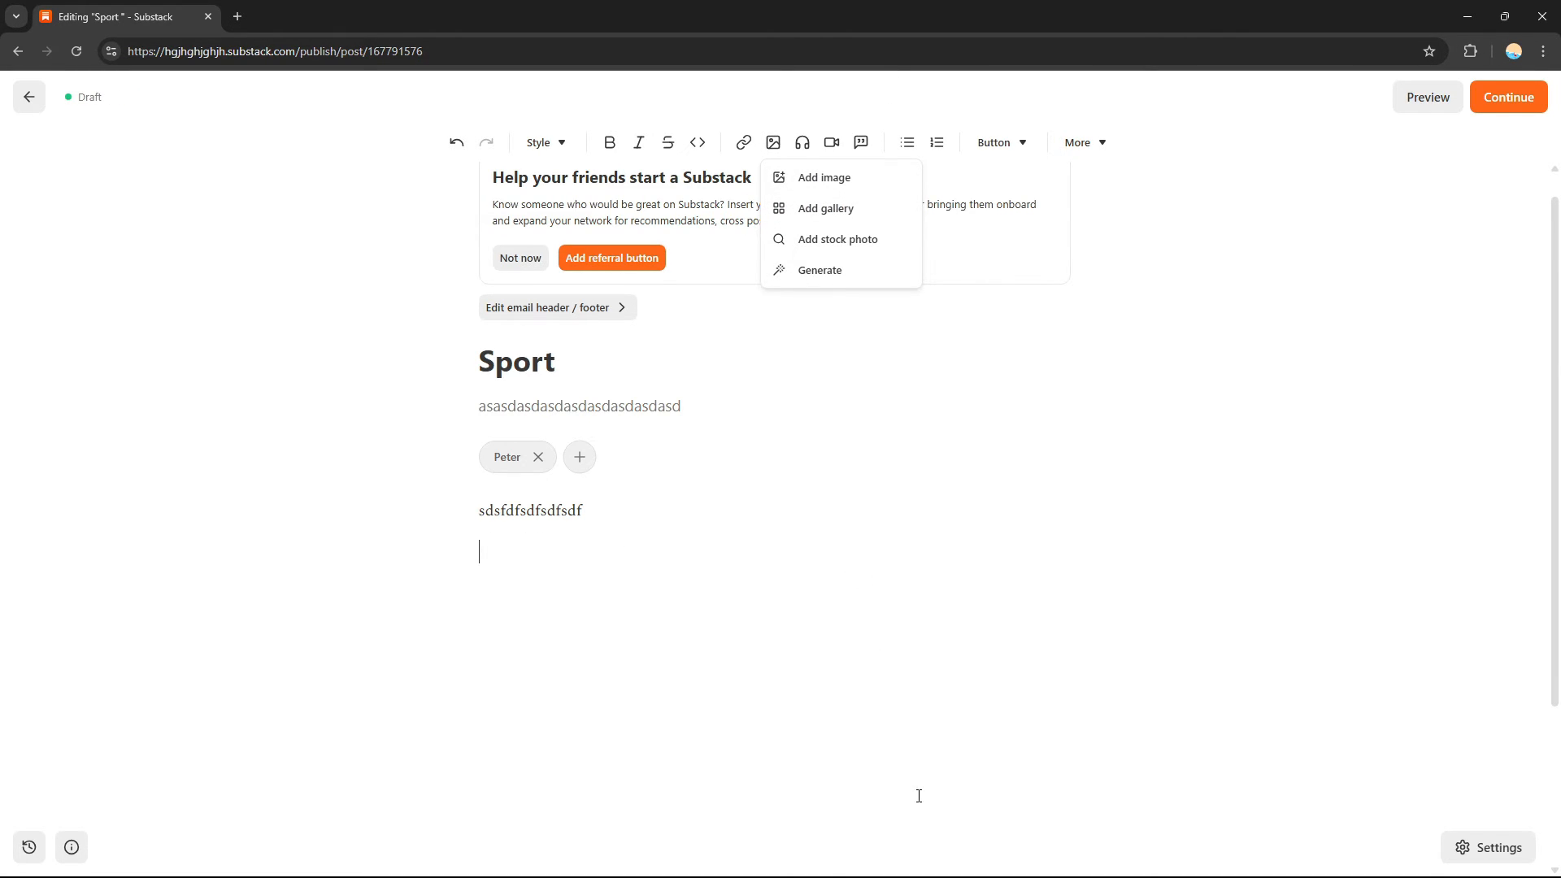
click(779, 180)
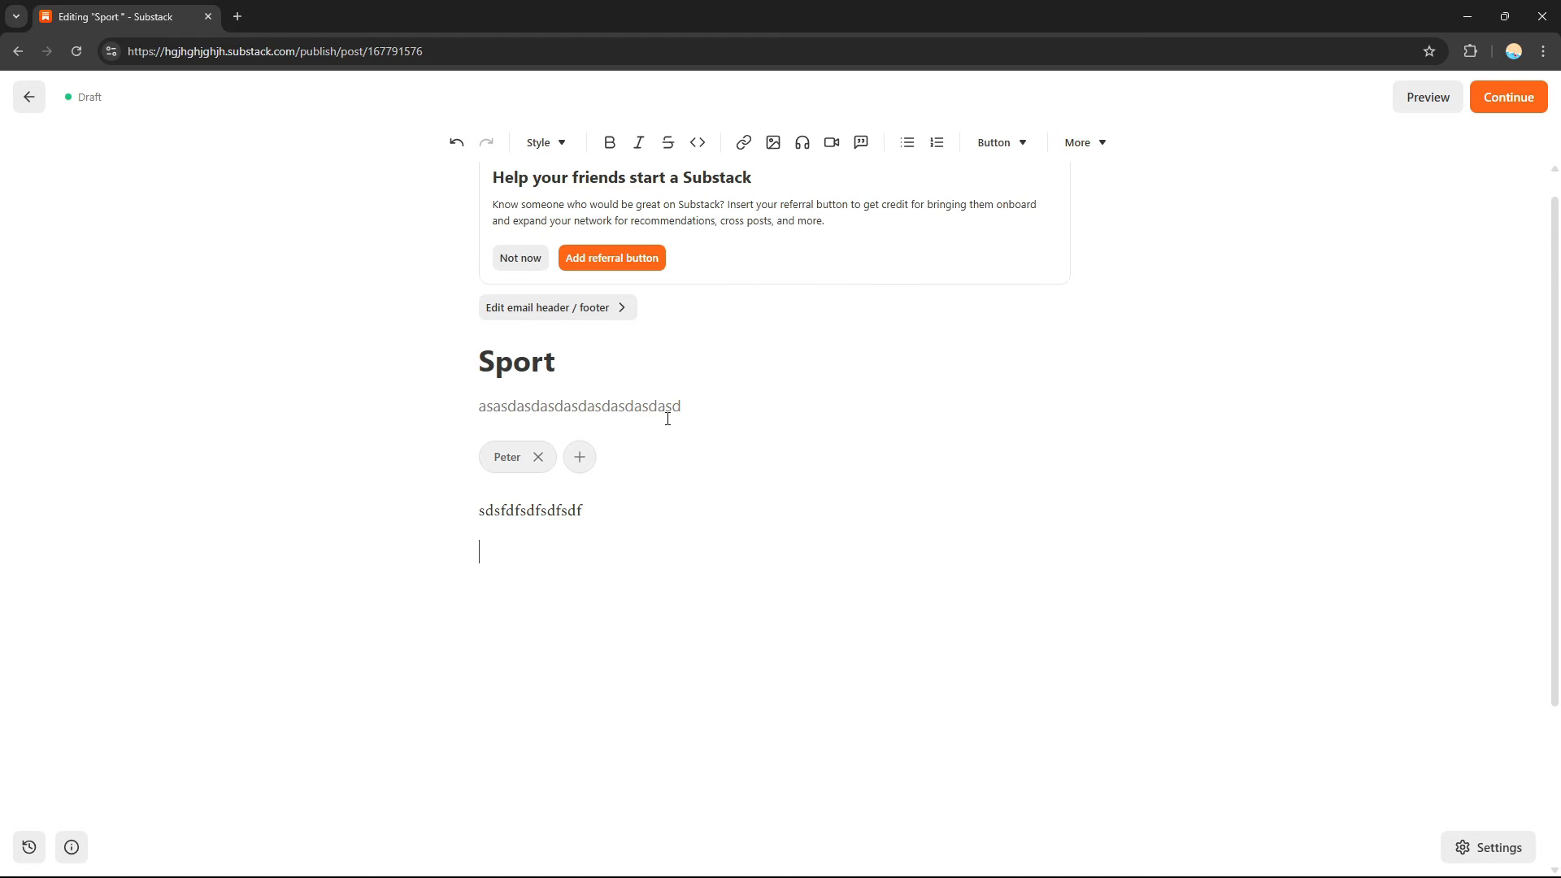
click(585, 461)
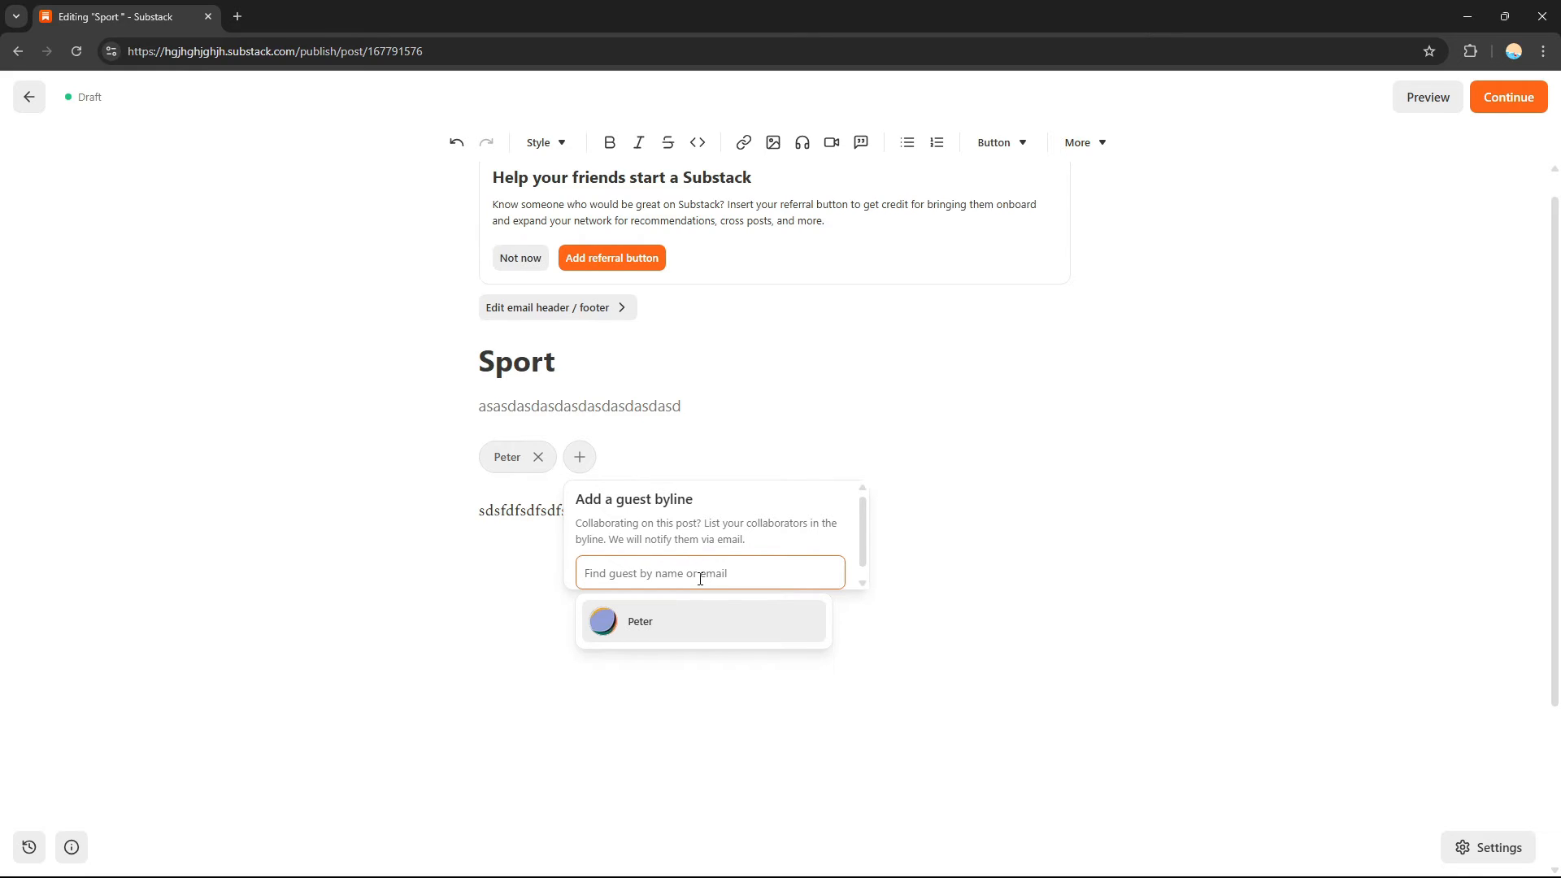
click(1012, 373)
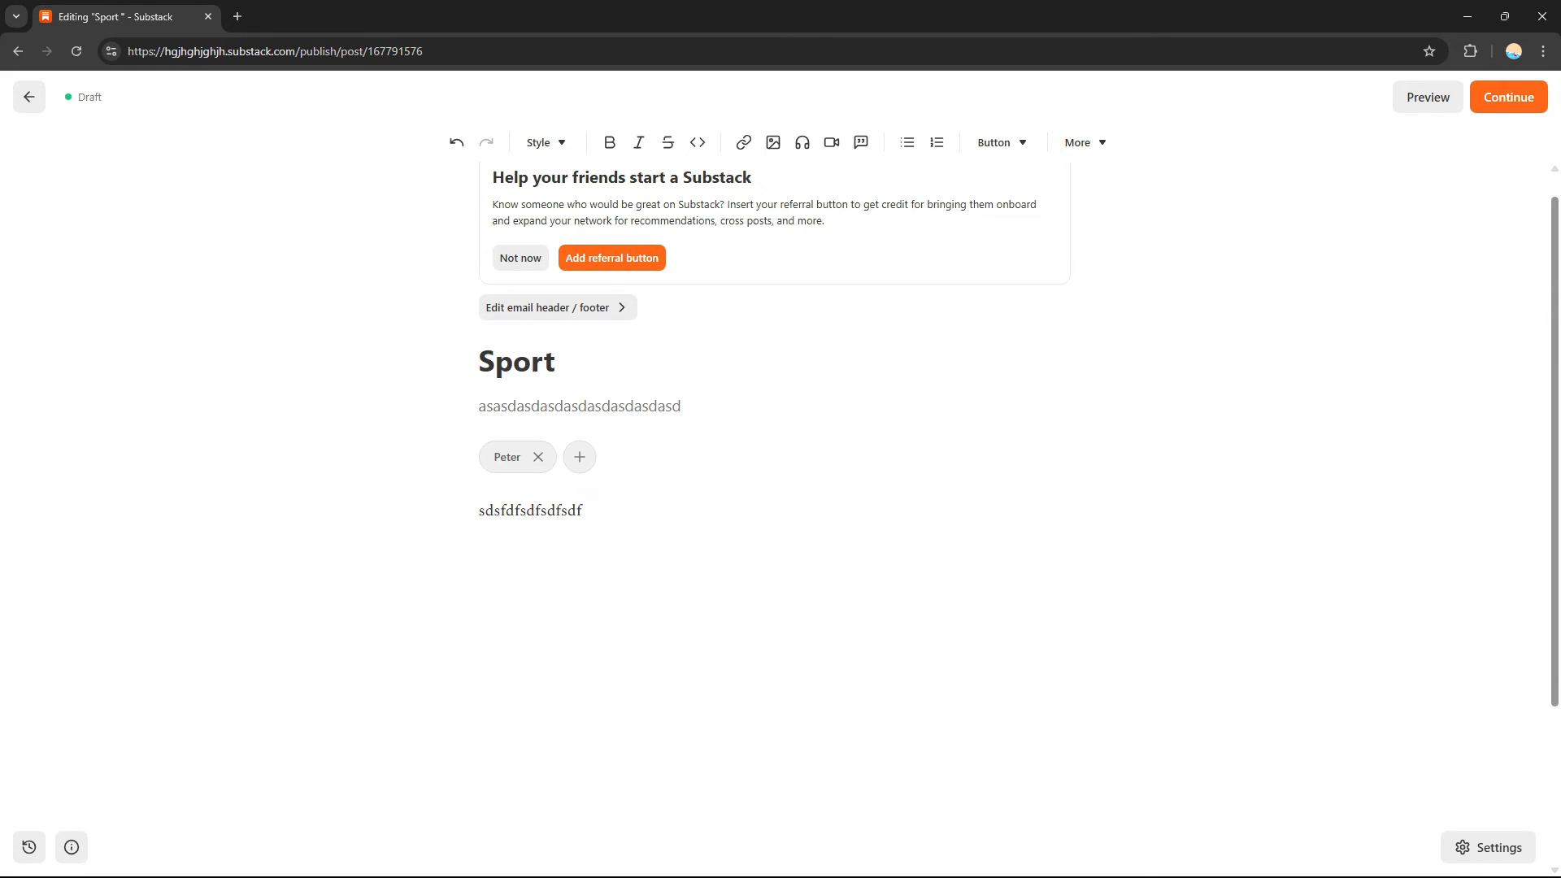
Preview the post in the mobile layout and return to the editor
drag(1555, 313, 1555, 278)
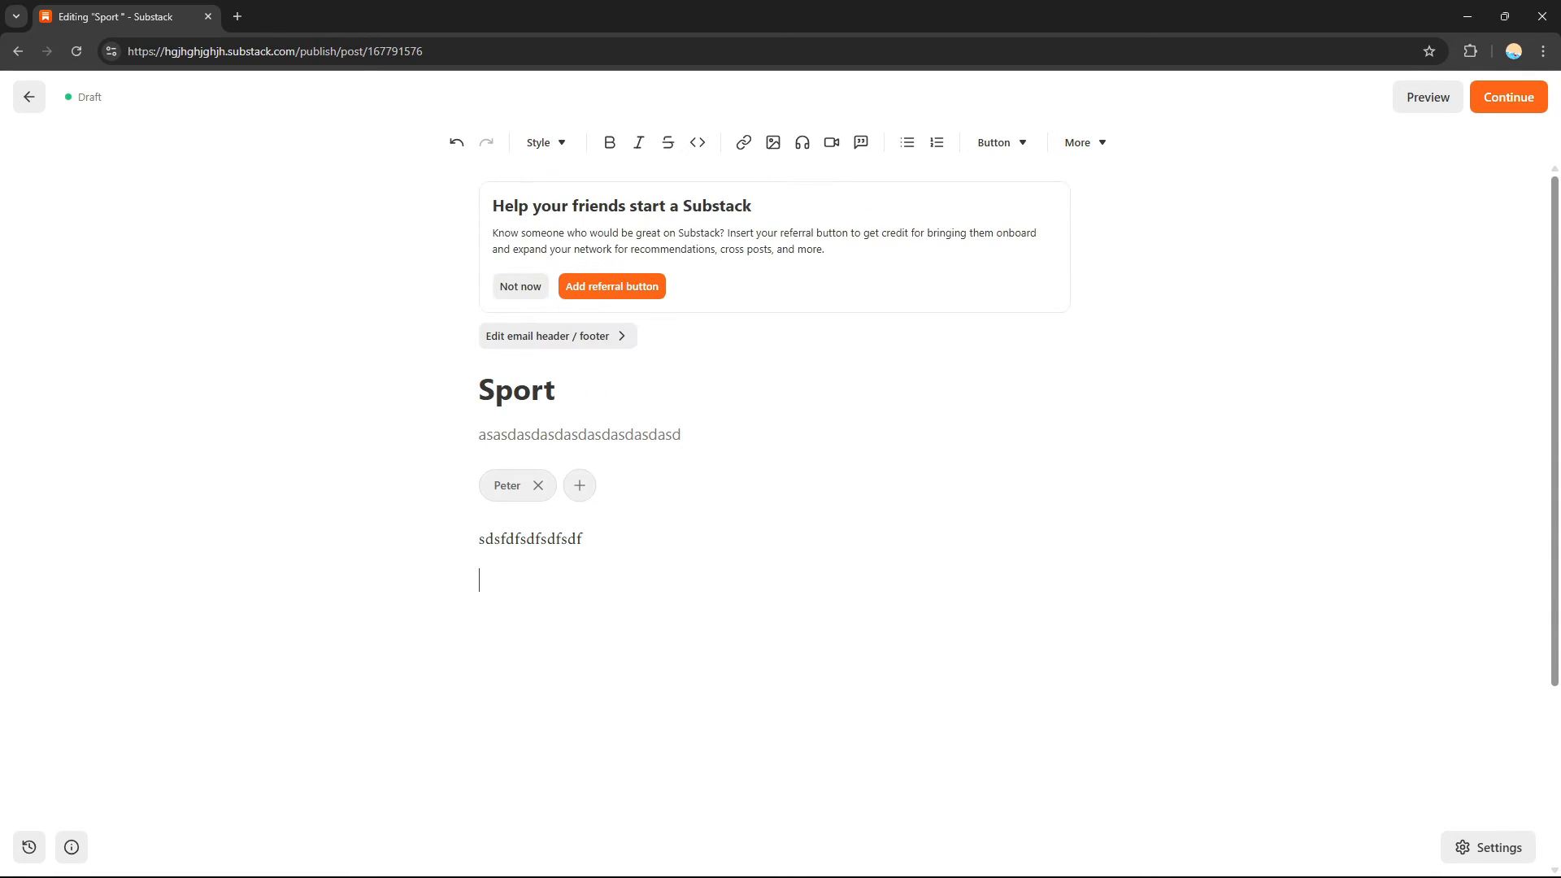
click(1424, 99)
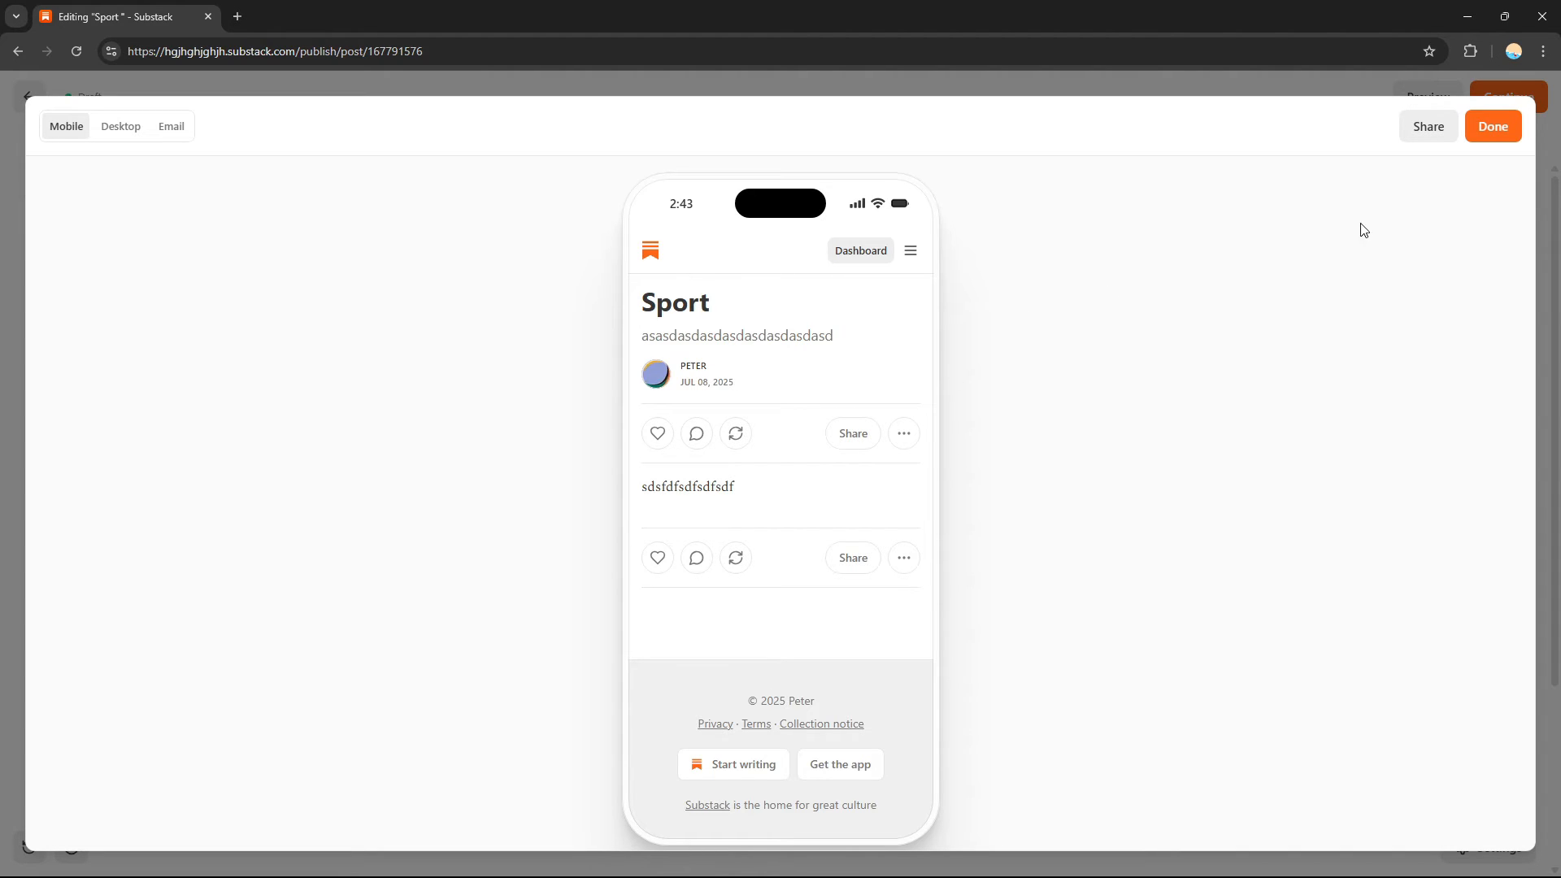
click(1489, 129)
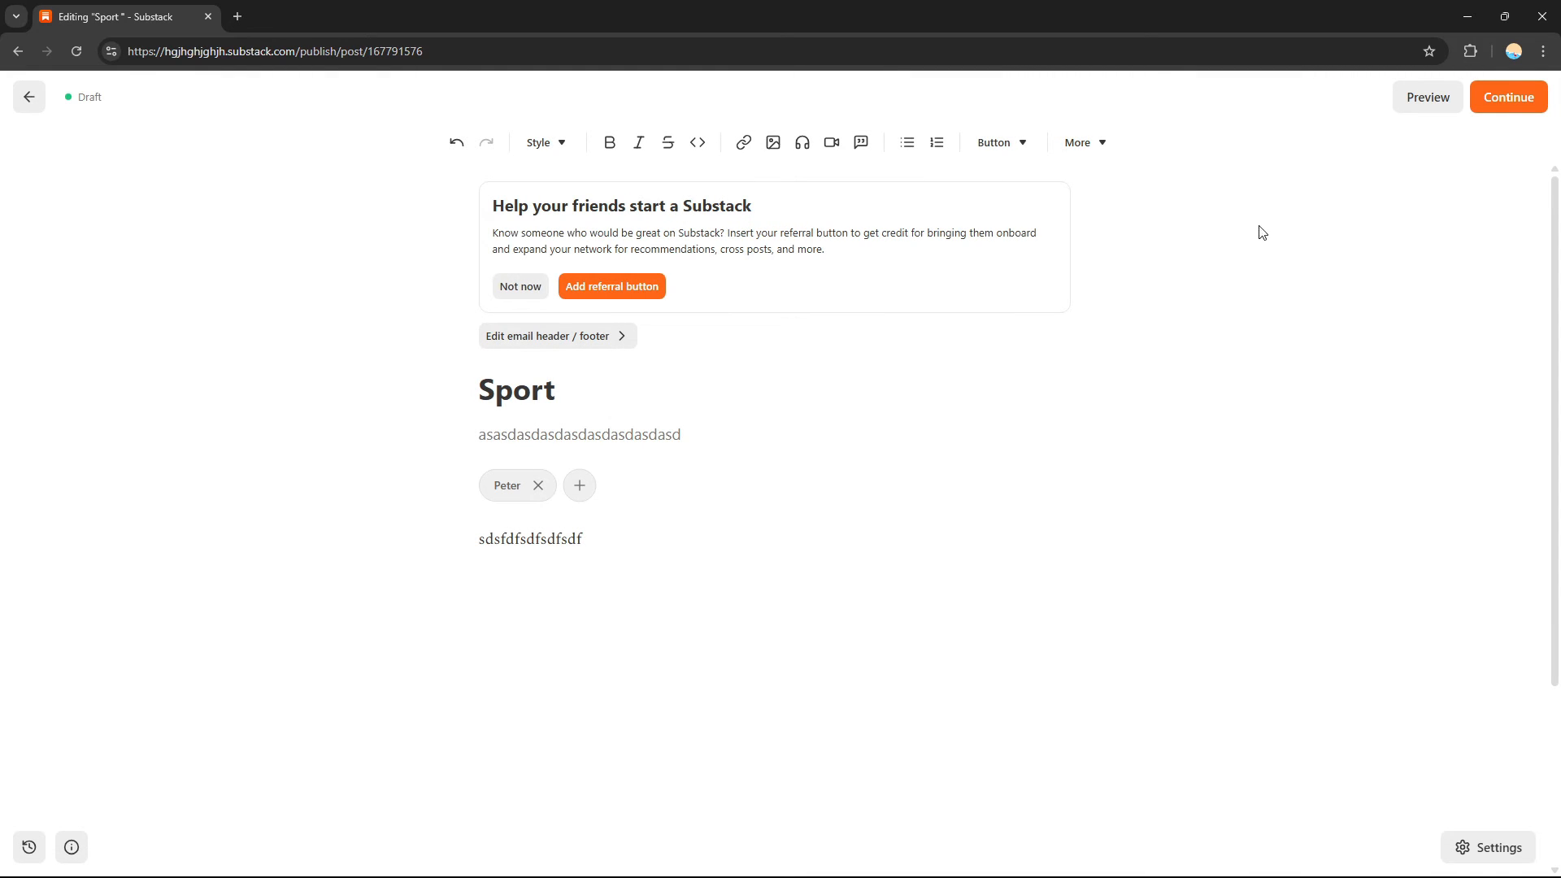
Add the image of the red-haired character below the post's body text
scroll(580, 538, down, 1)
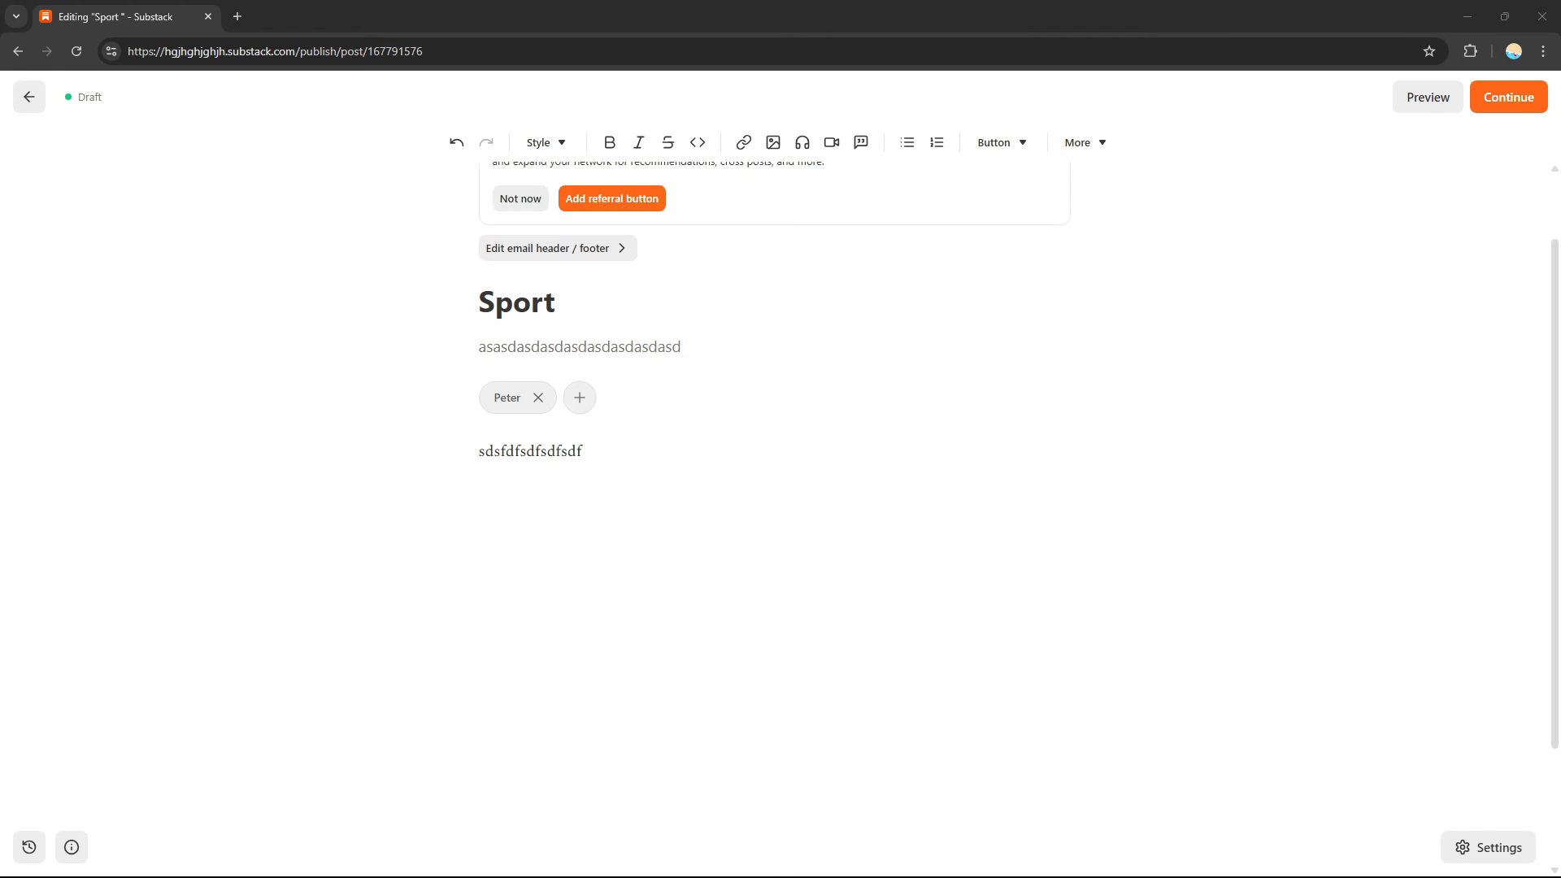
drag(1552, 254, 1551, 187)
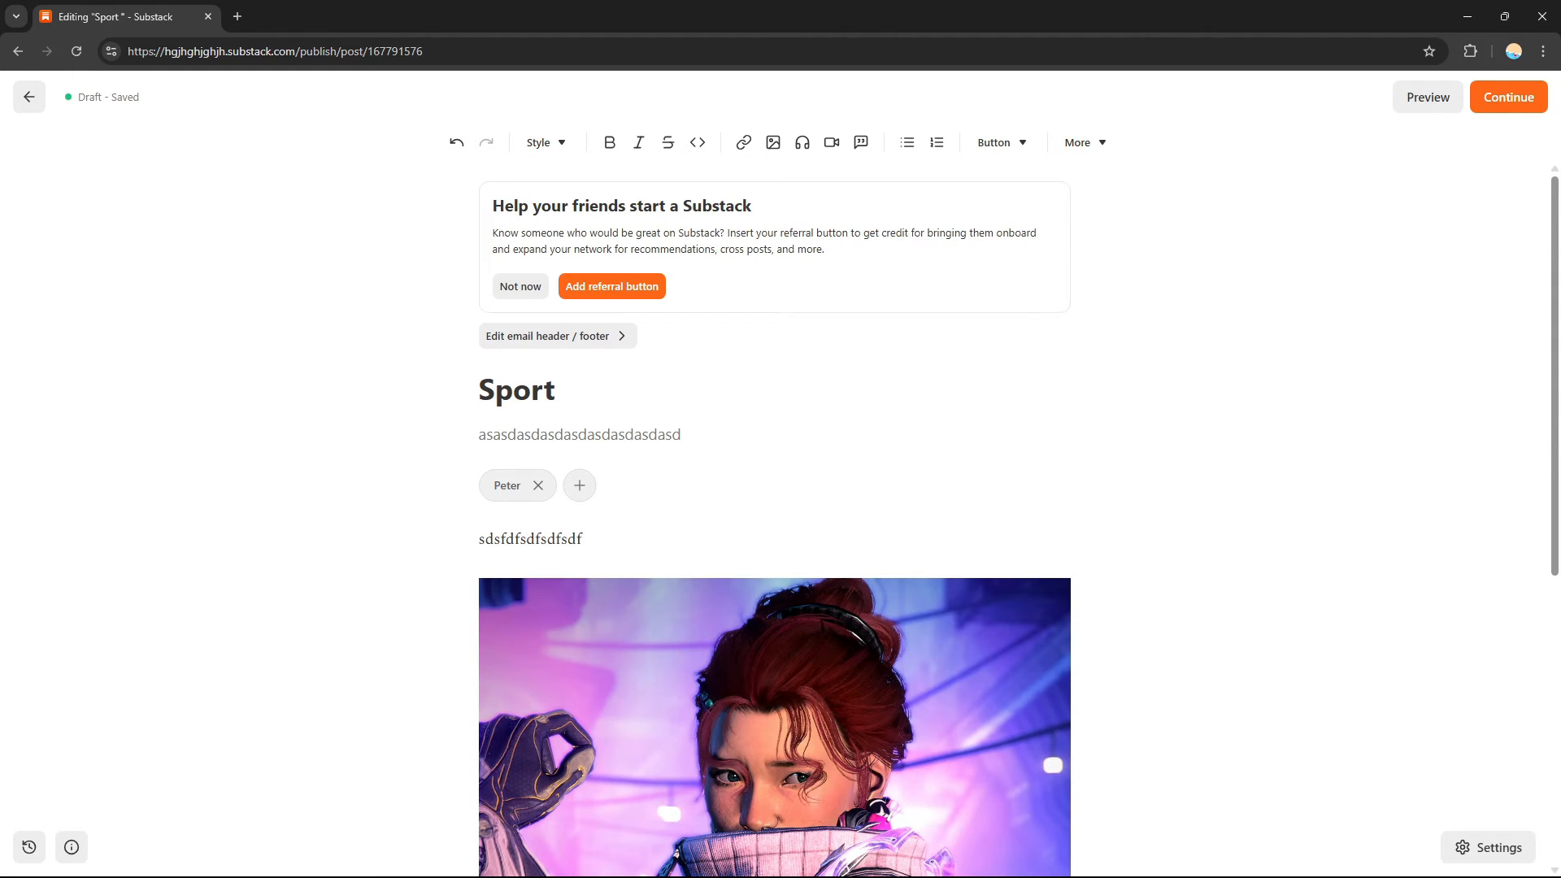
In the post's publish settings, disable comments for everyone and add the tag "sports"
click(1510, 101)
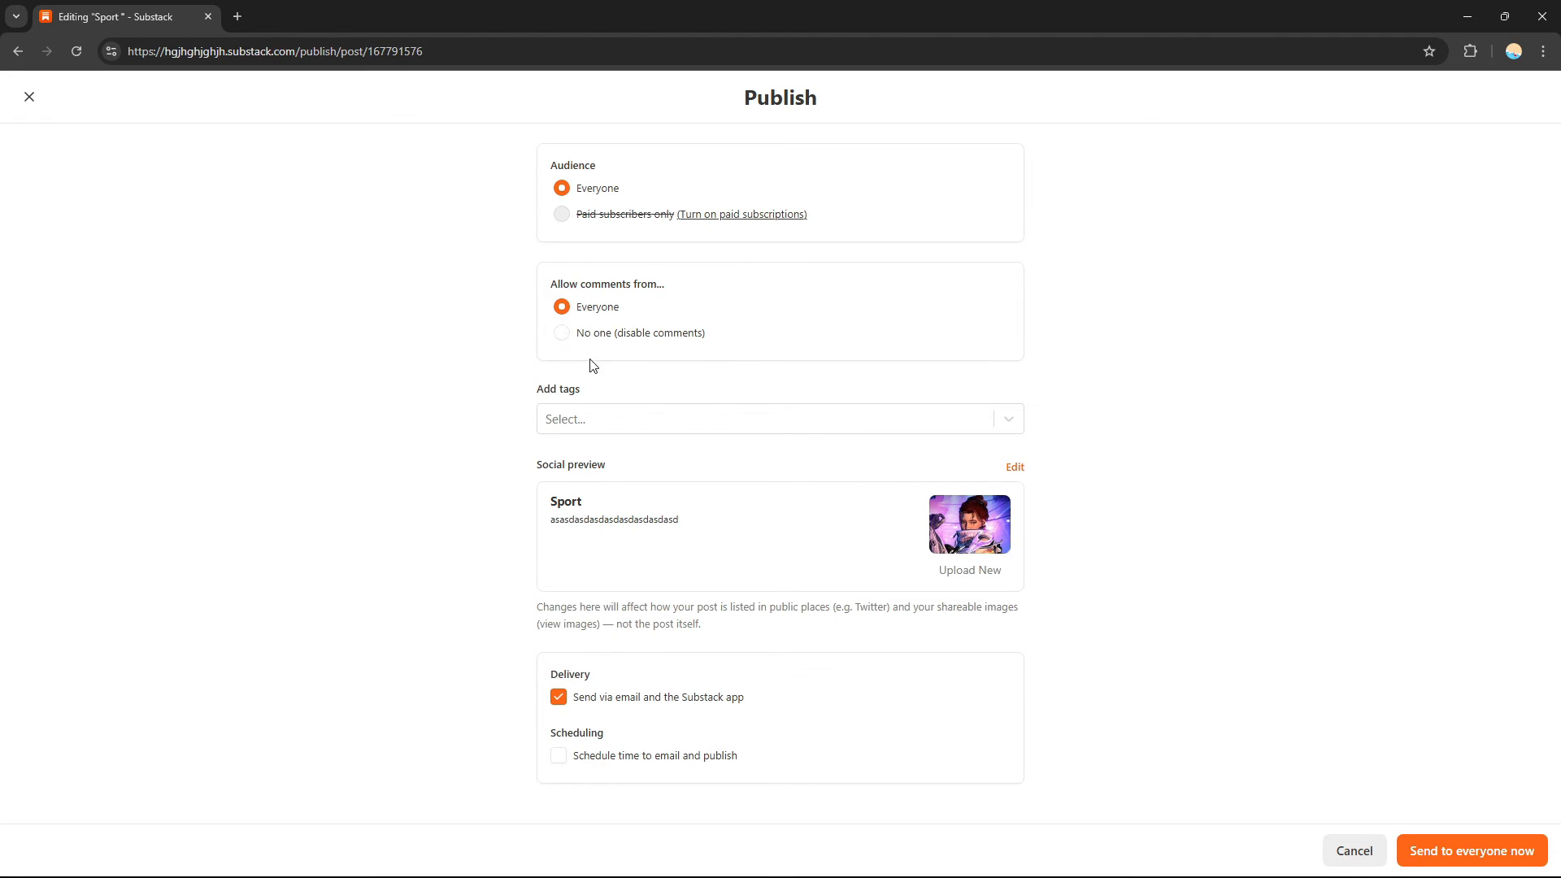
click(559, 335)
click(645, 419)
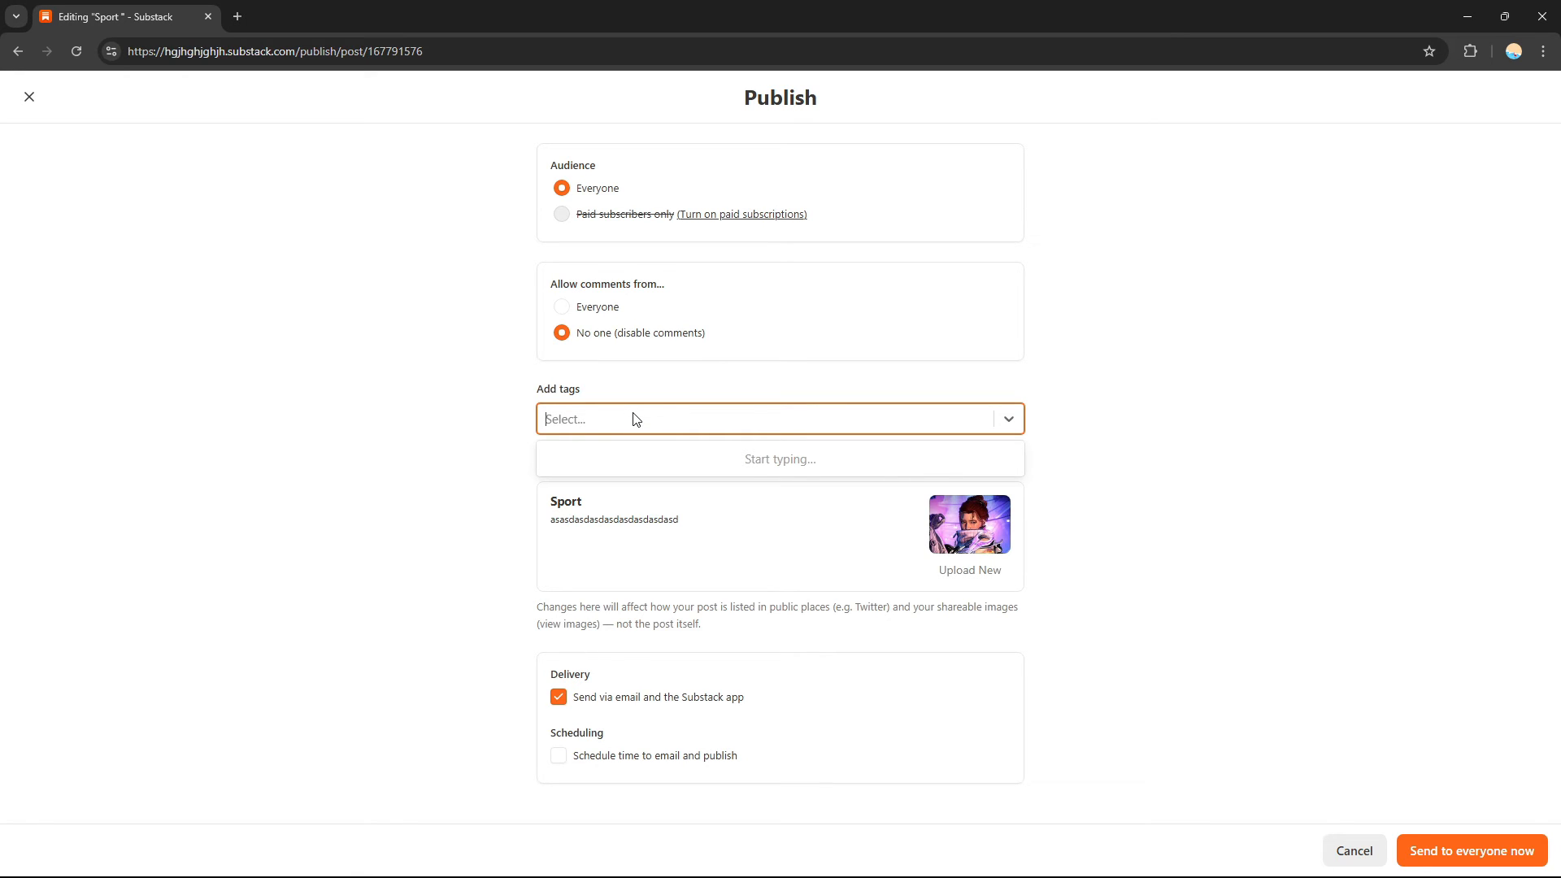
text(sports)
click(634, 459)
click(813, 422)
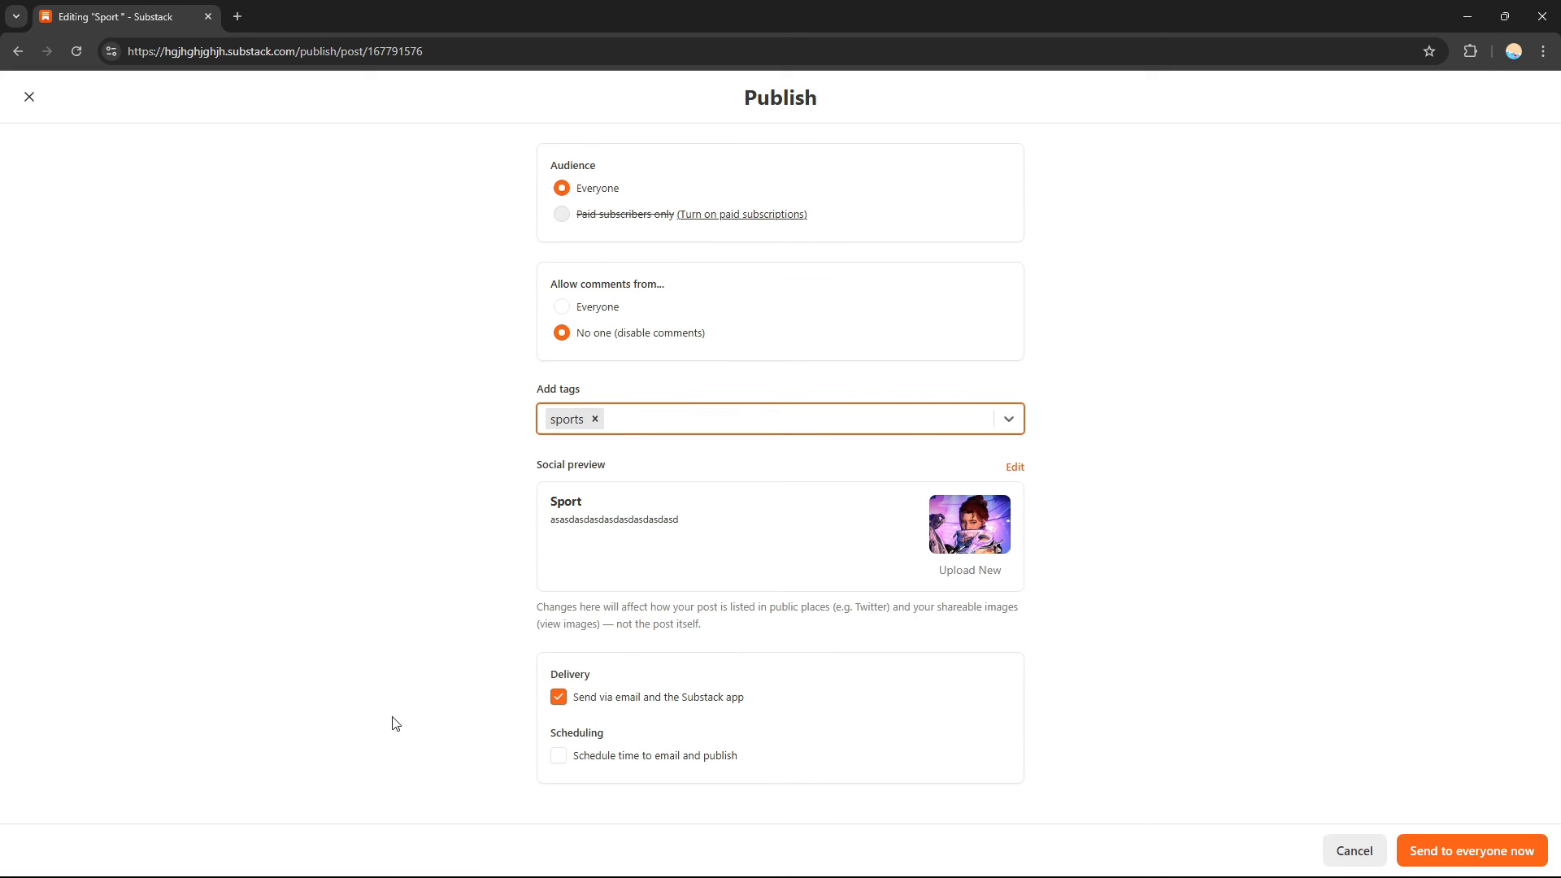
click(626, 677)
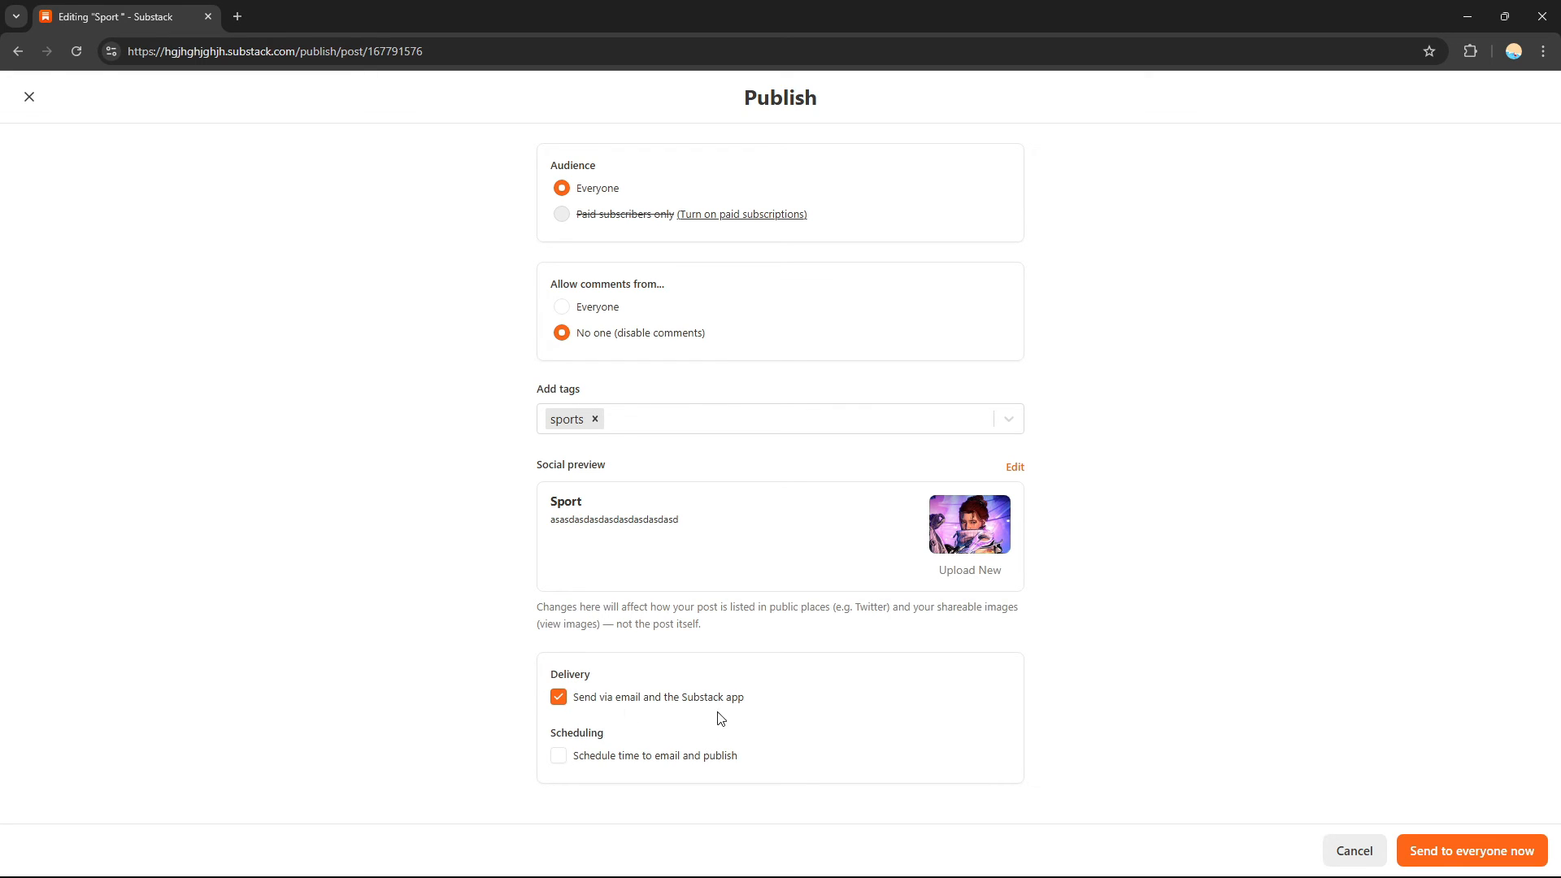
Publish the post to everyone immediately, unscheduled and without subscribe buttons, and dismiss the app stats promotion
click(560, 761)
click(554, 758)
click(1478, 860)
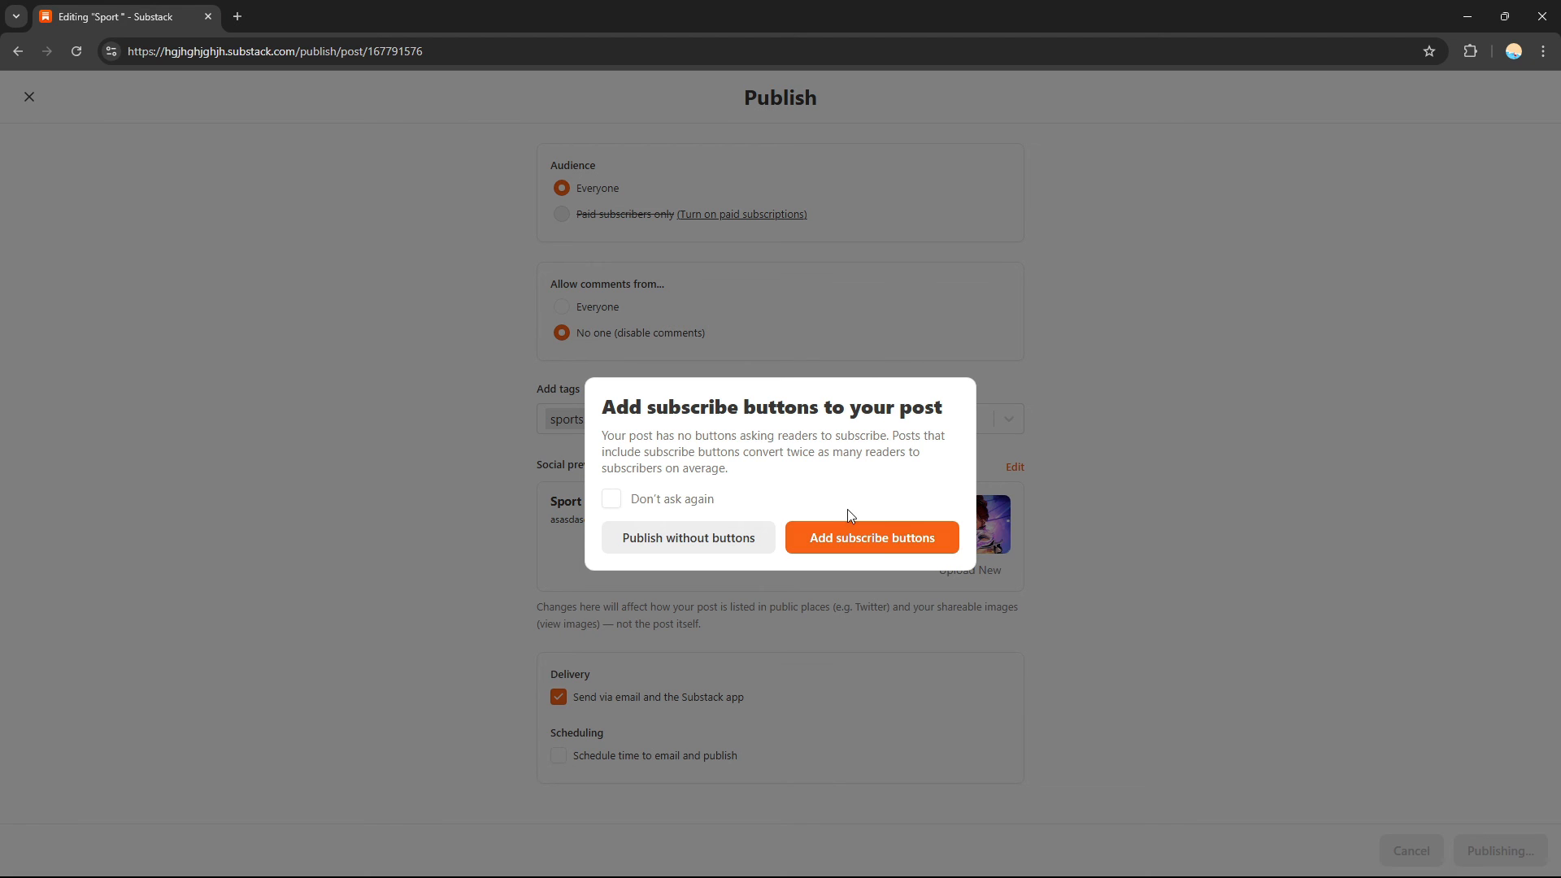
click(711, 546)
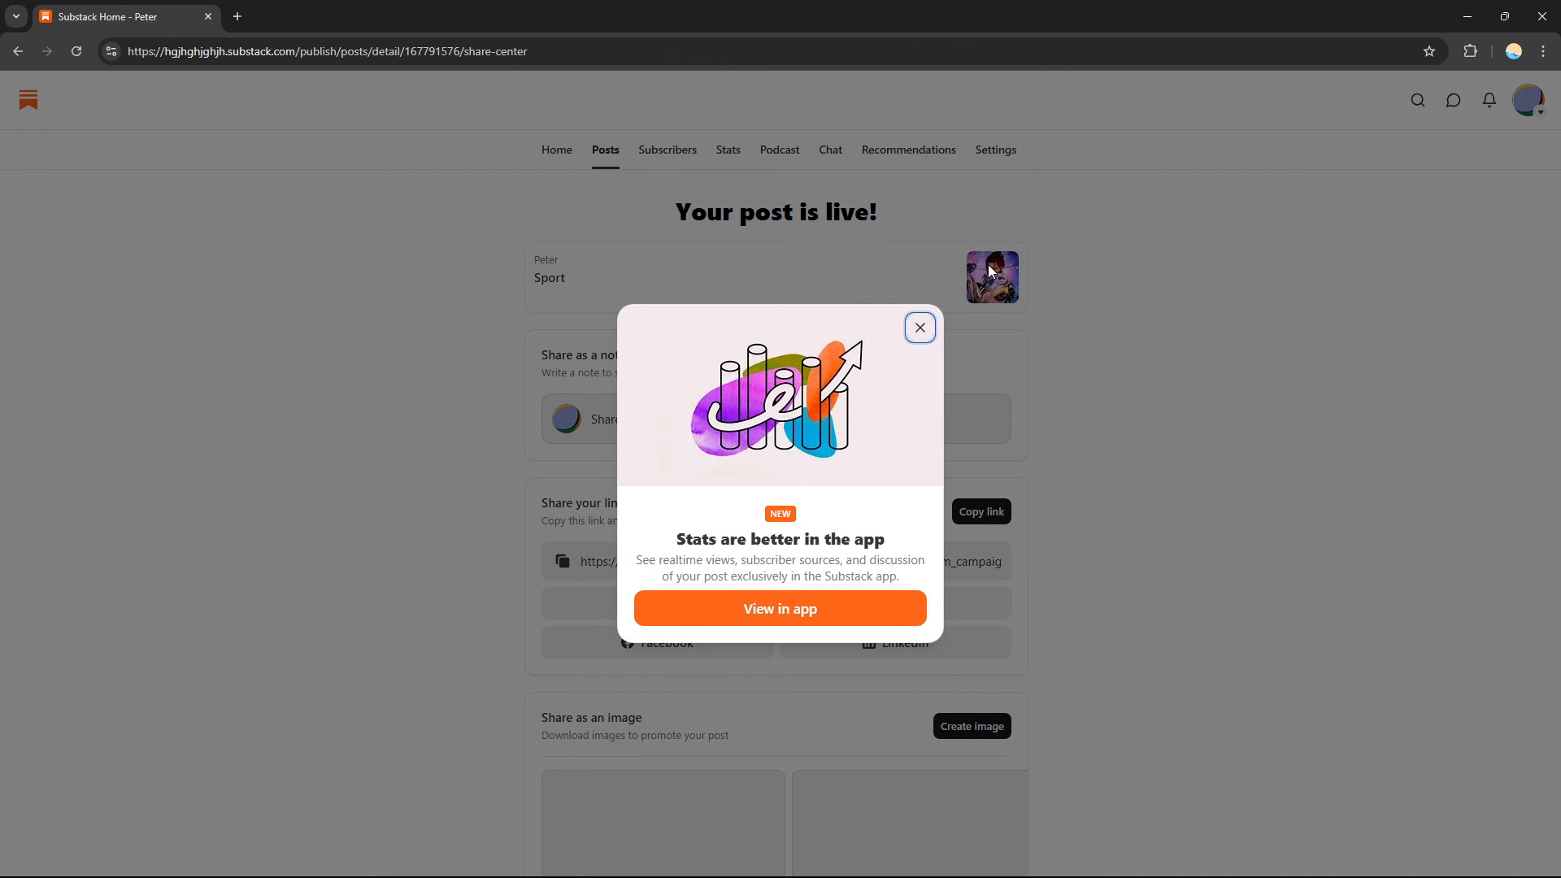
click(920, 327)
Copy the published post's share link and open it in a new browser tab
scroll(920, 326, down, 1)
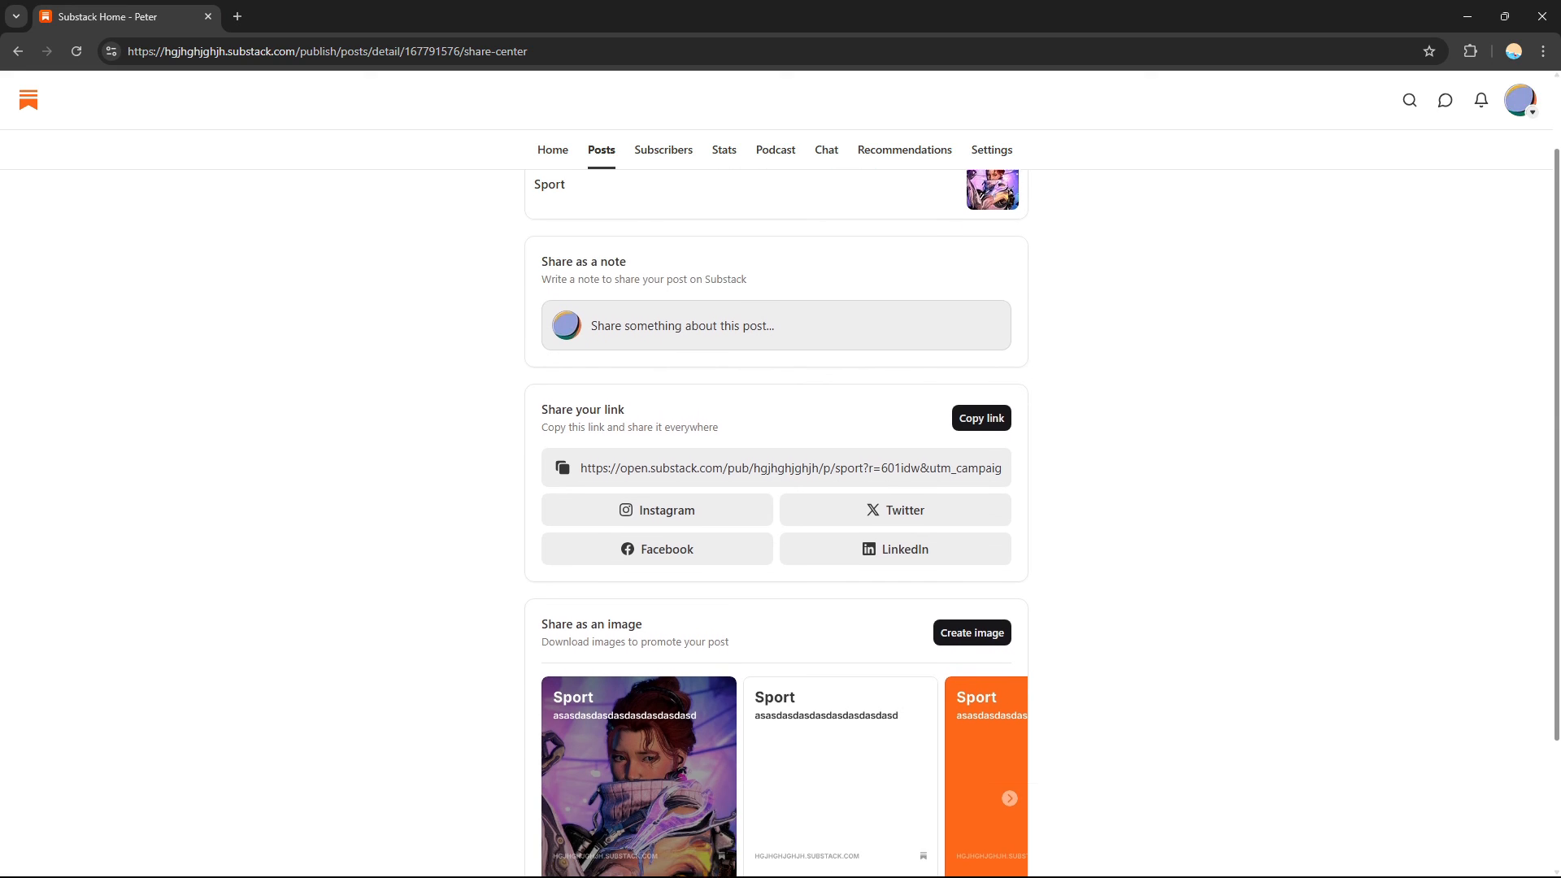
scroll(992, 507, up, 1)
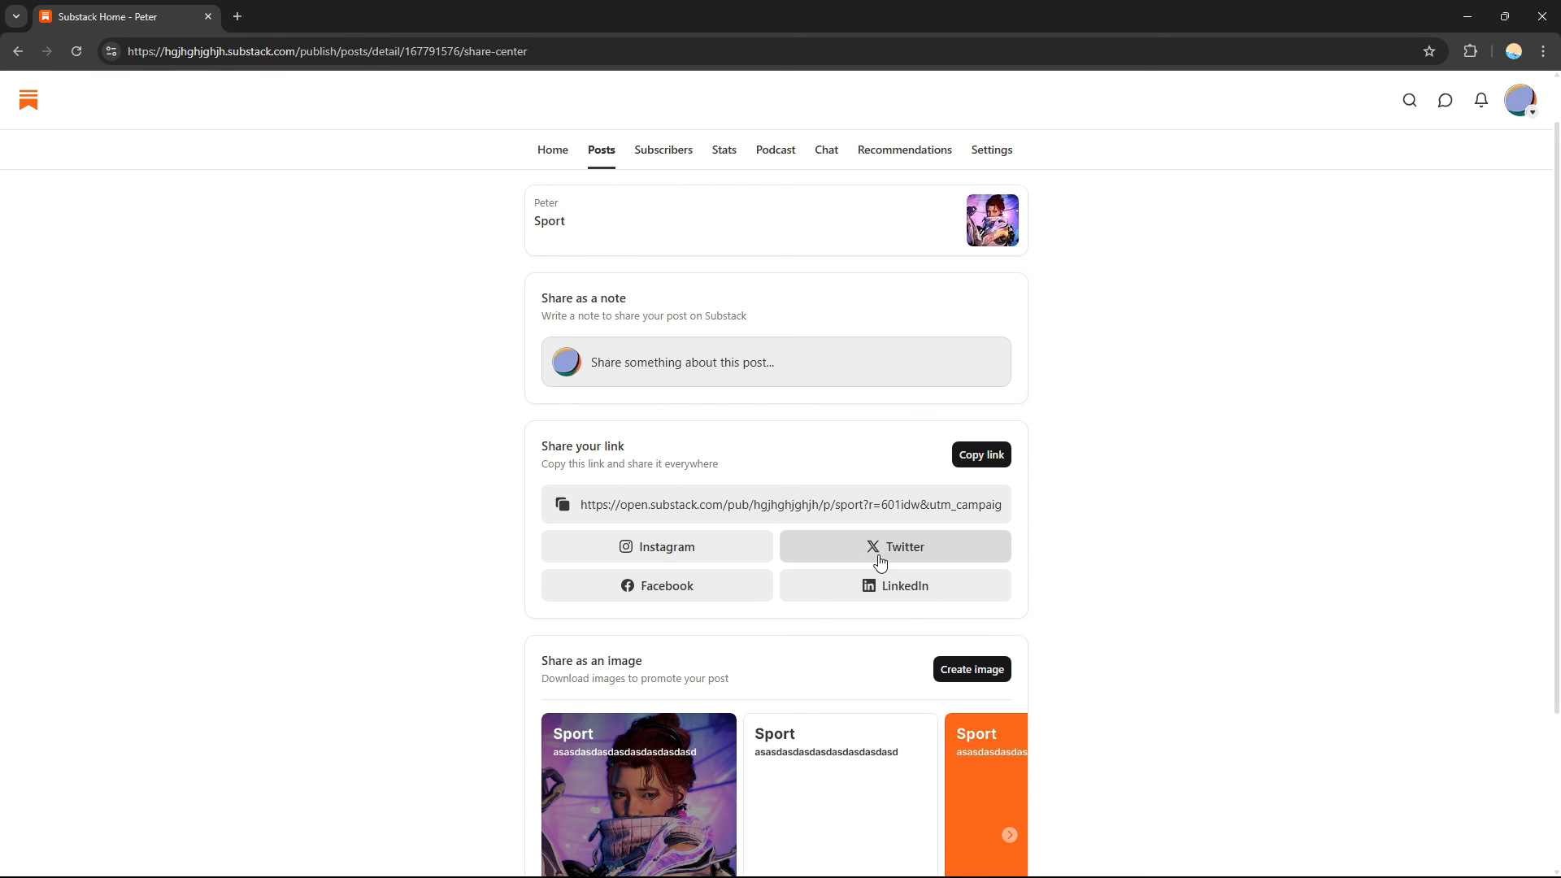
scroll(878, 561, down, 3)
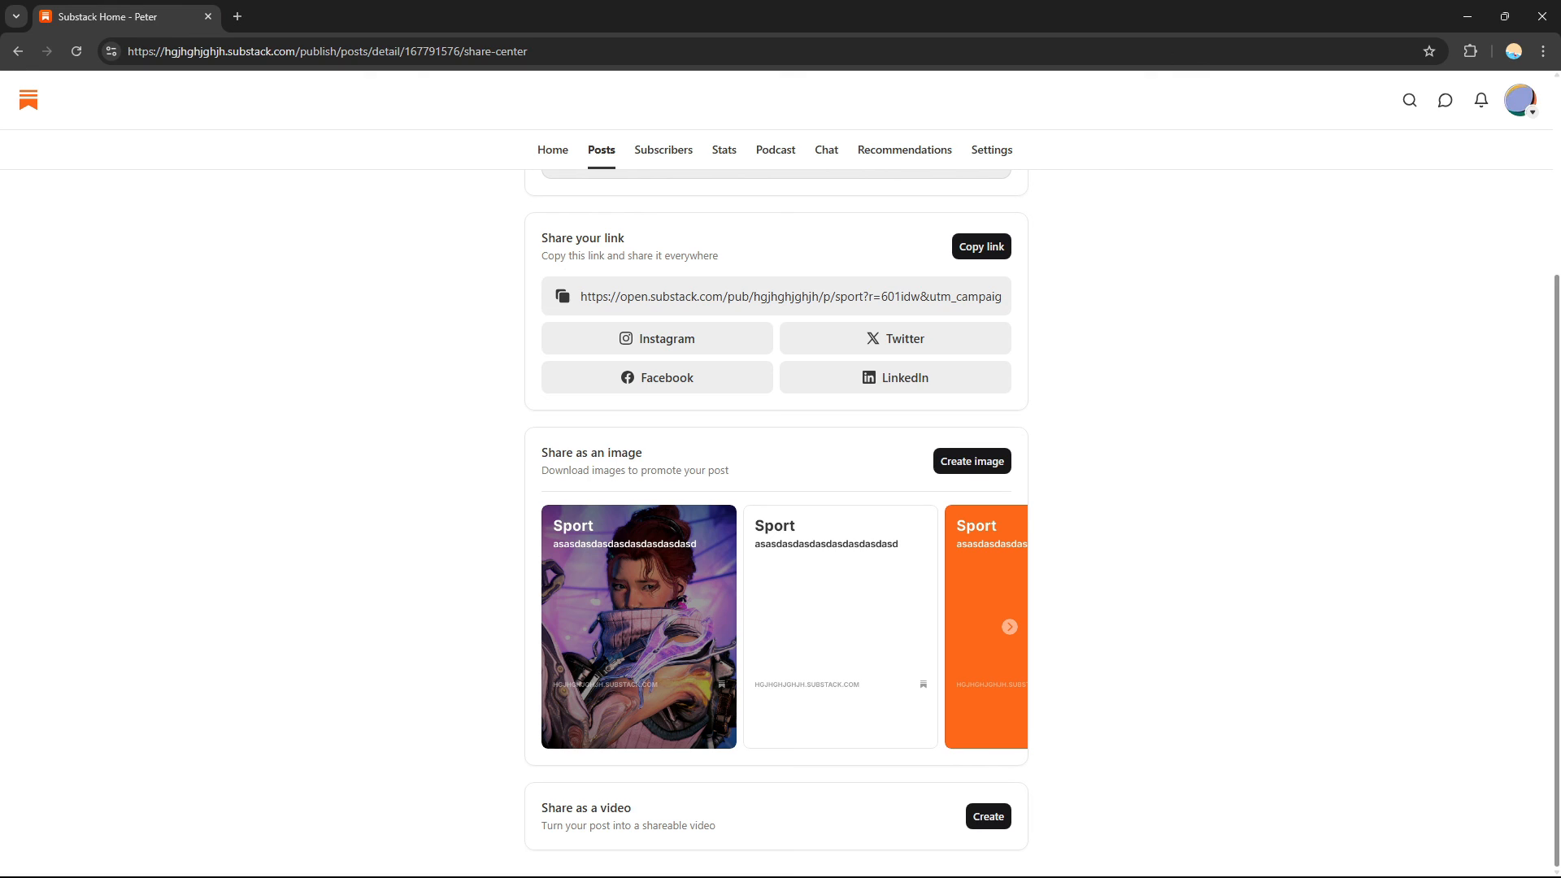
scroll(1131, 423, up, 2)
click(989, 391)
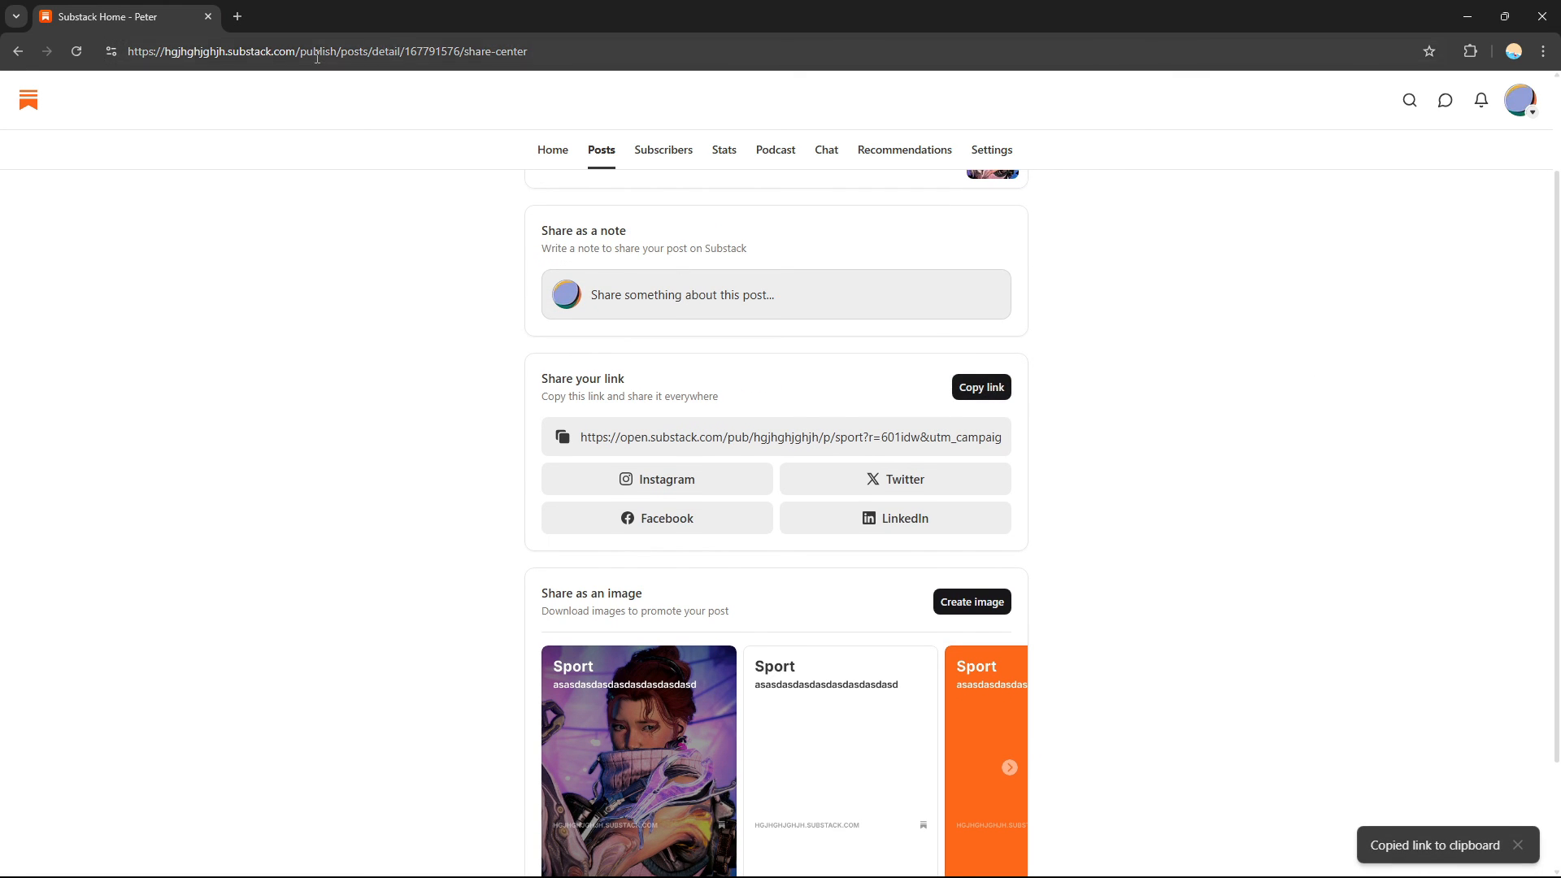
click(238, 17)
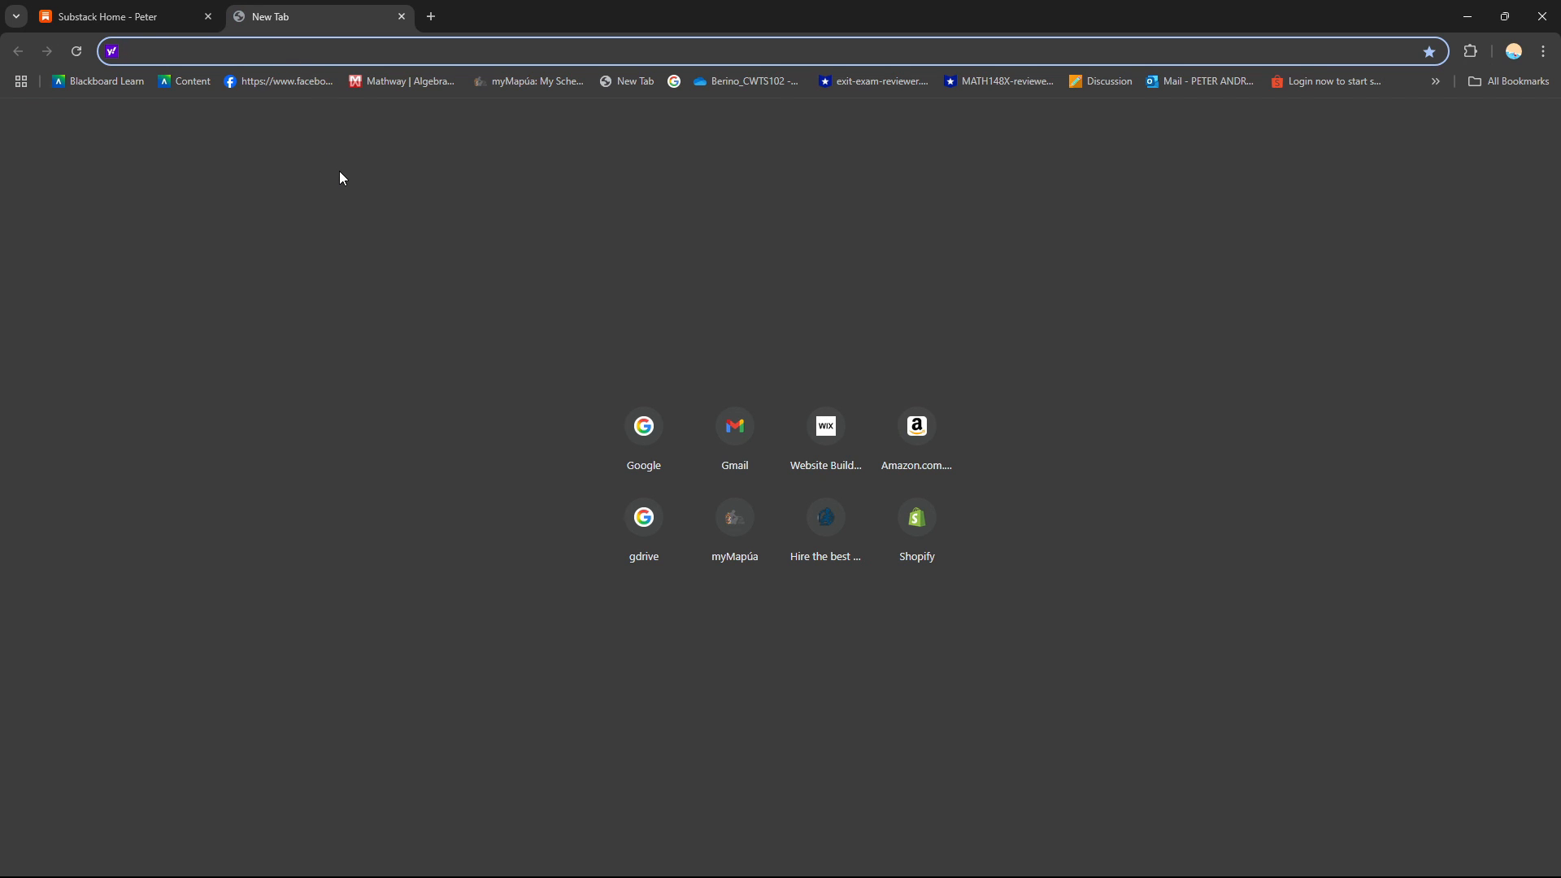
key(ctrl+v)
key(Return)
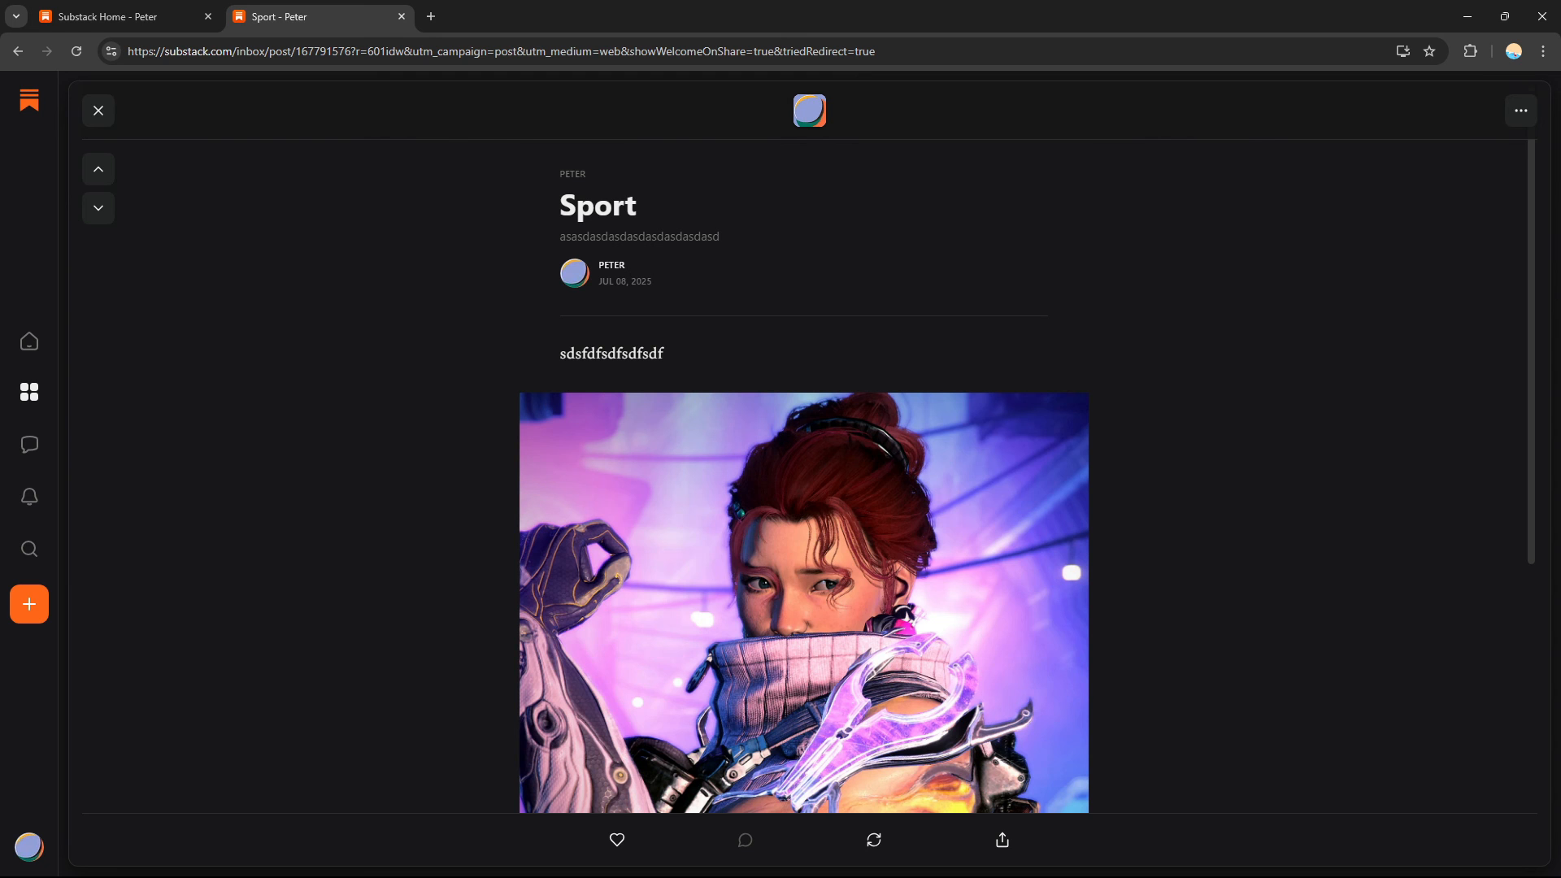
Examine the published post from its title to the subscribe section, and review its share page
scroll(1534, 650, down, 5)
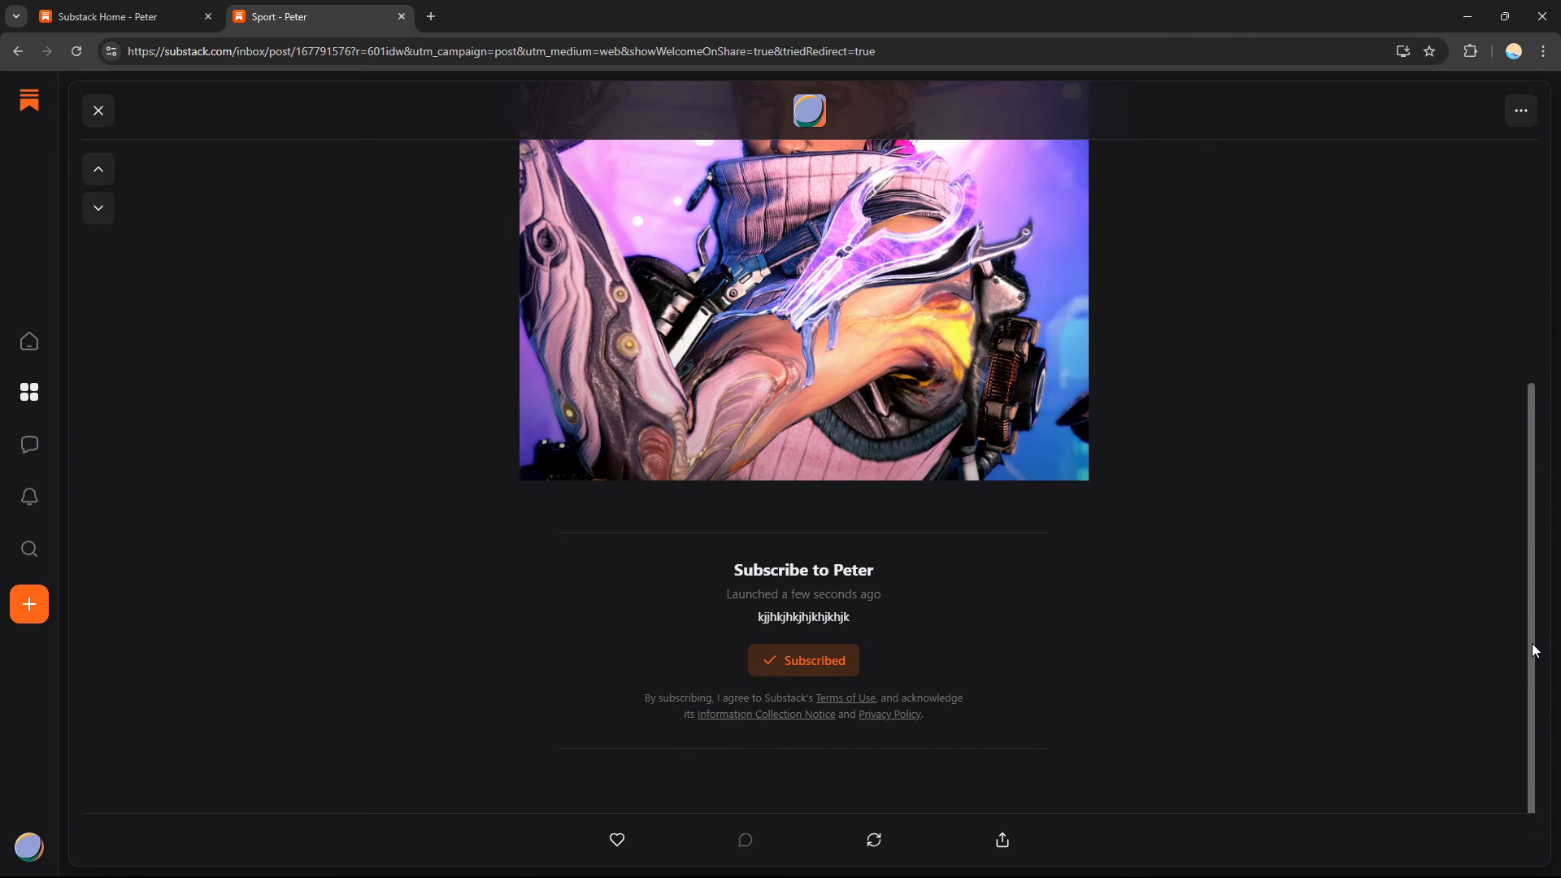
scroll(1548, 504, up, 5)
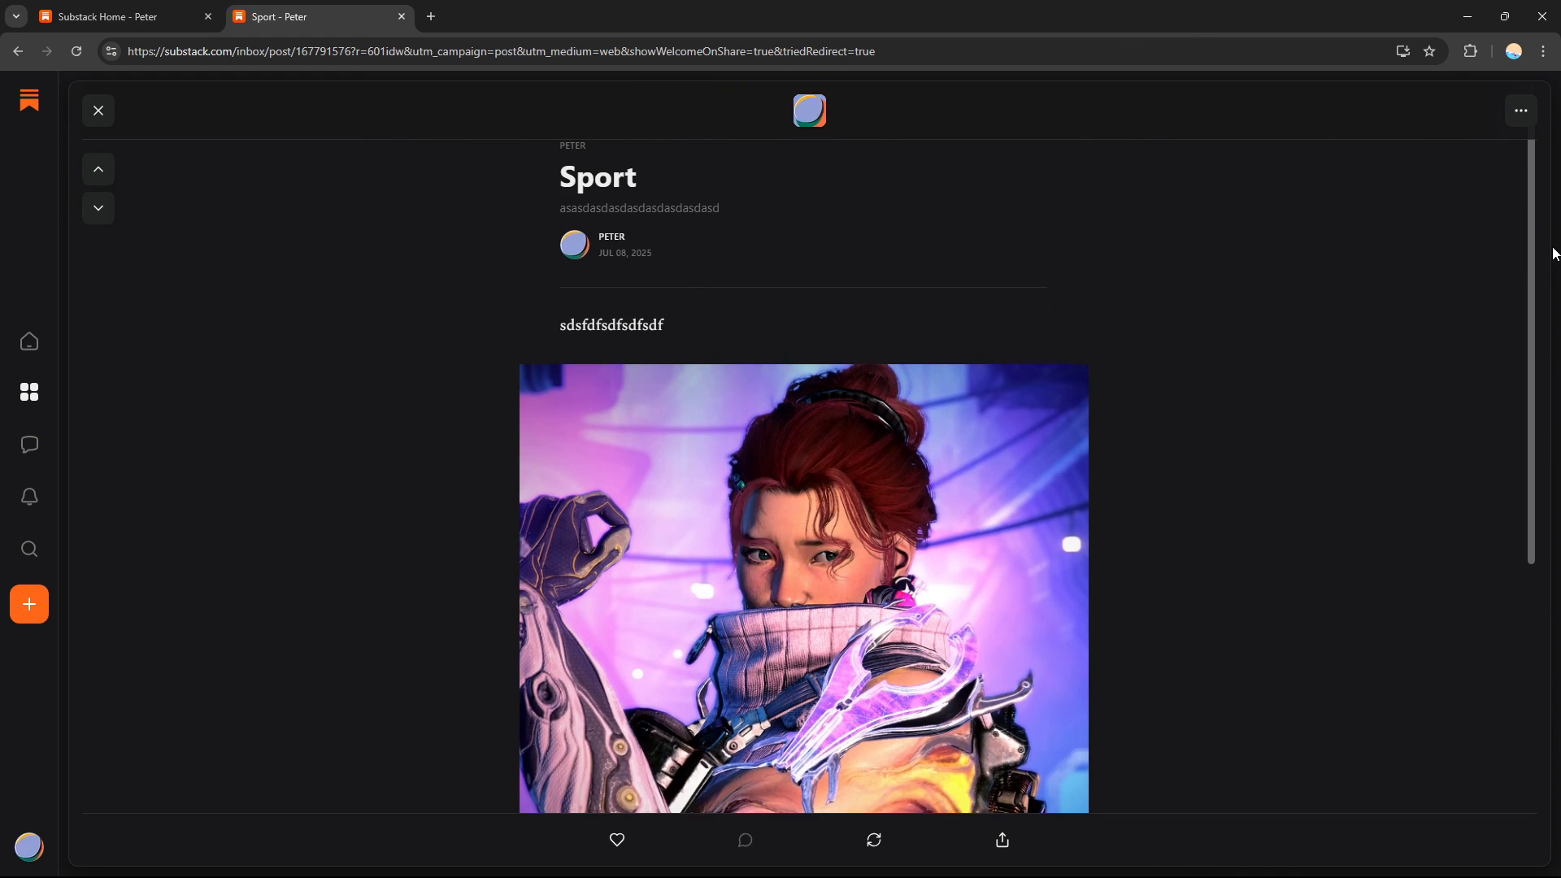
scroll(1525, 732, down, 5)
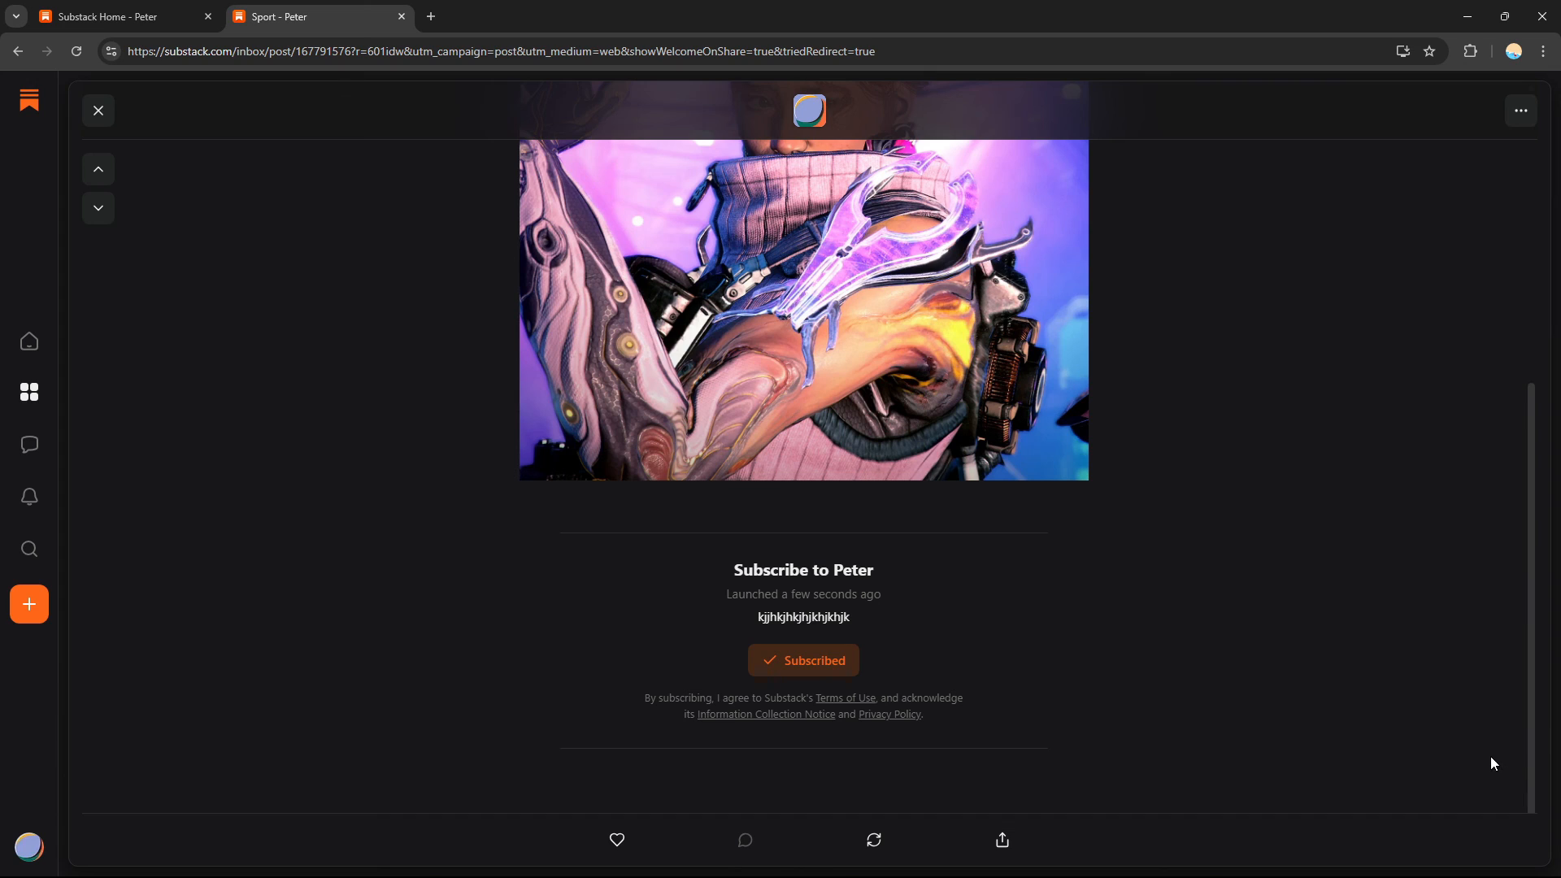
click(102, 8)
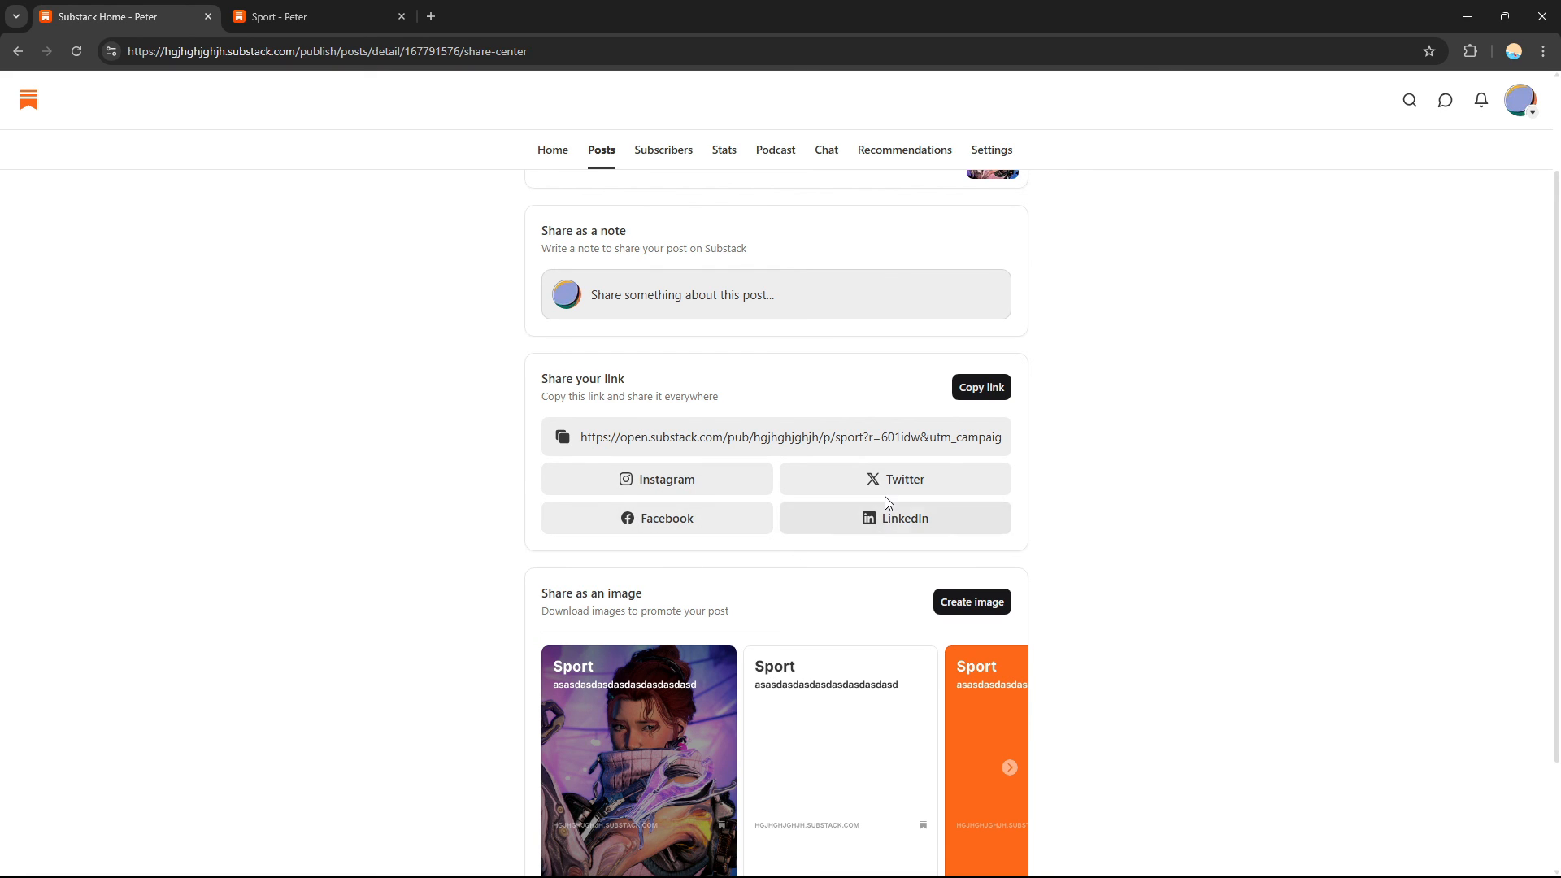
scroll(616, 610, up, 1)
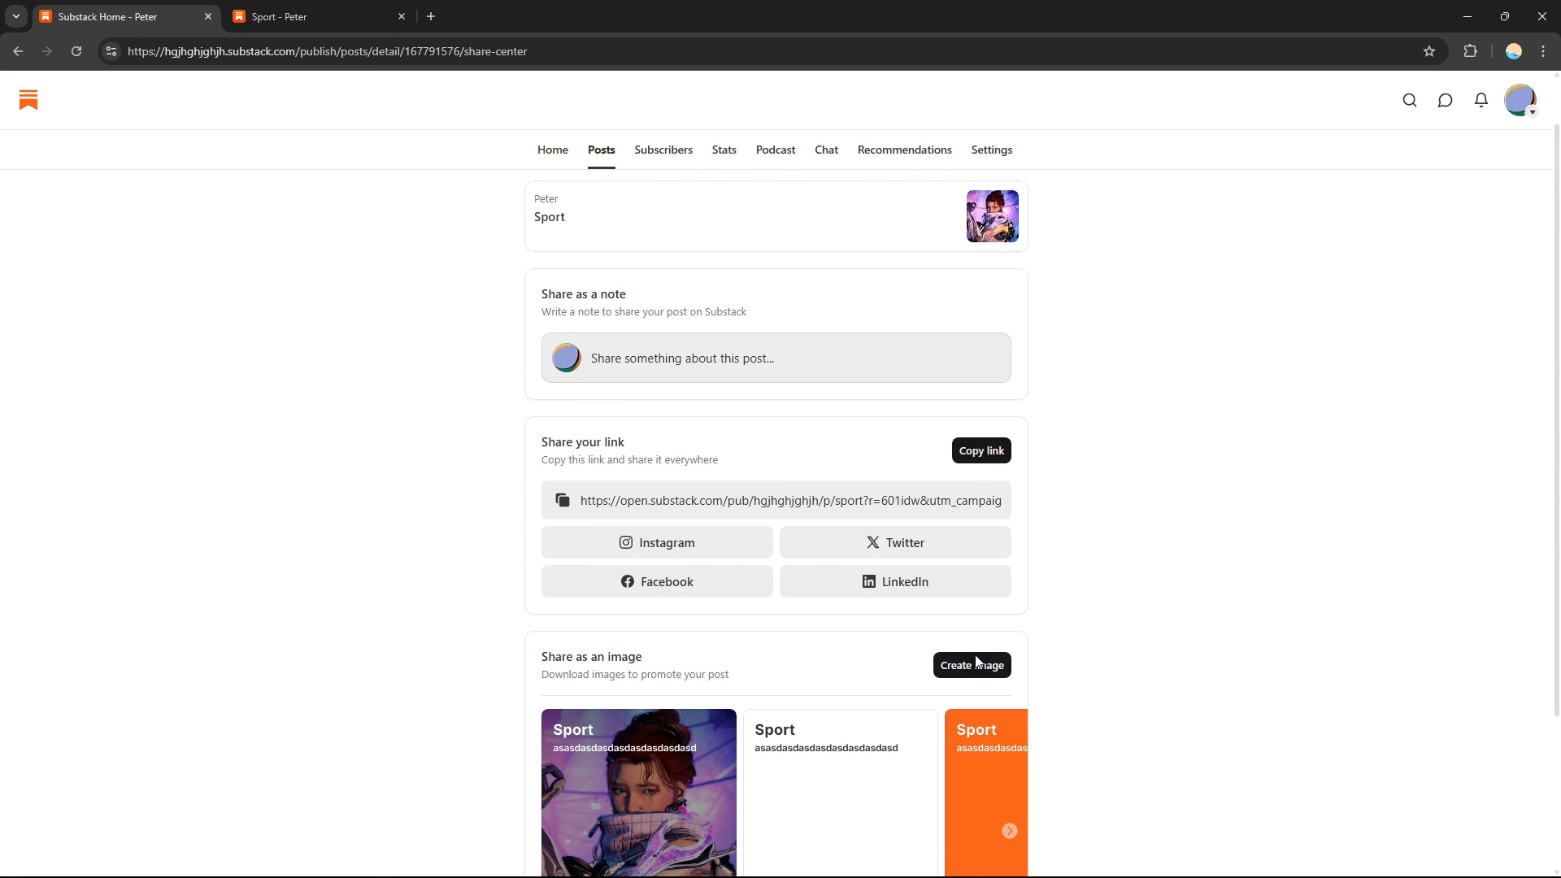
scroll(1511, 289, up, 1)
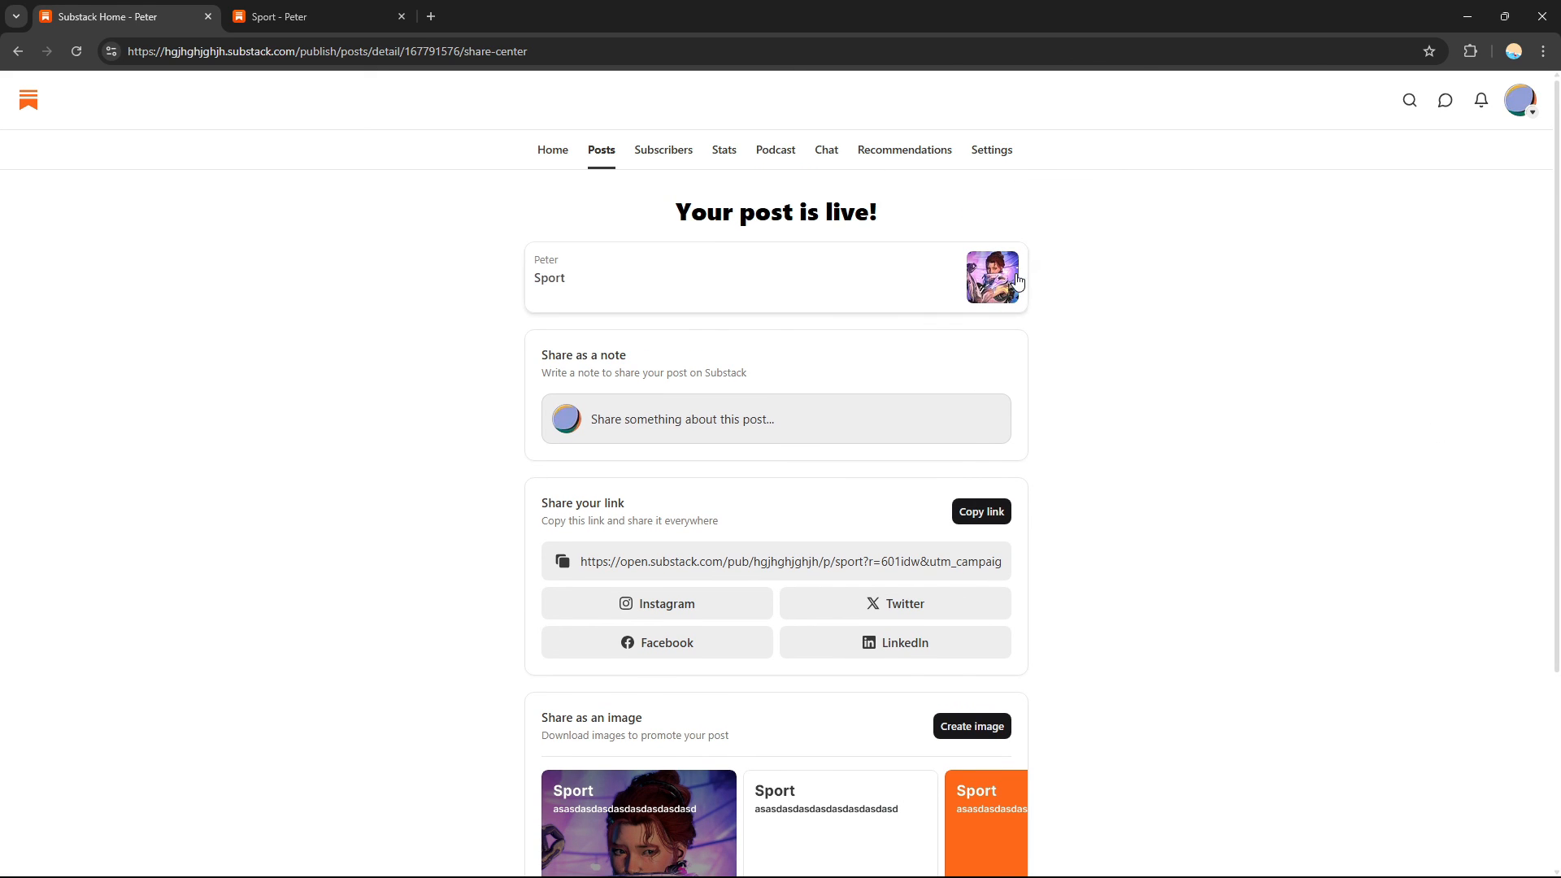
click(342, 10)
drag(1560, 573, 1556, 378)
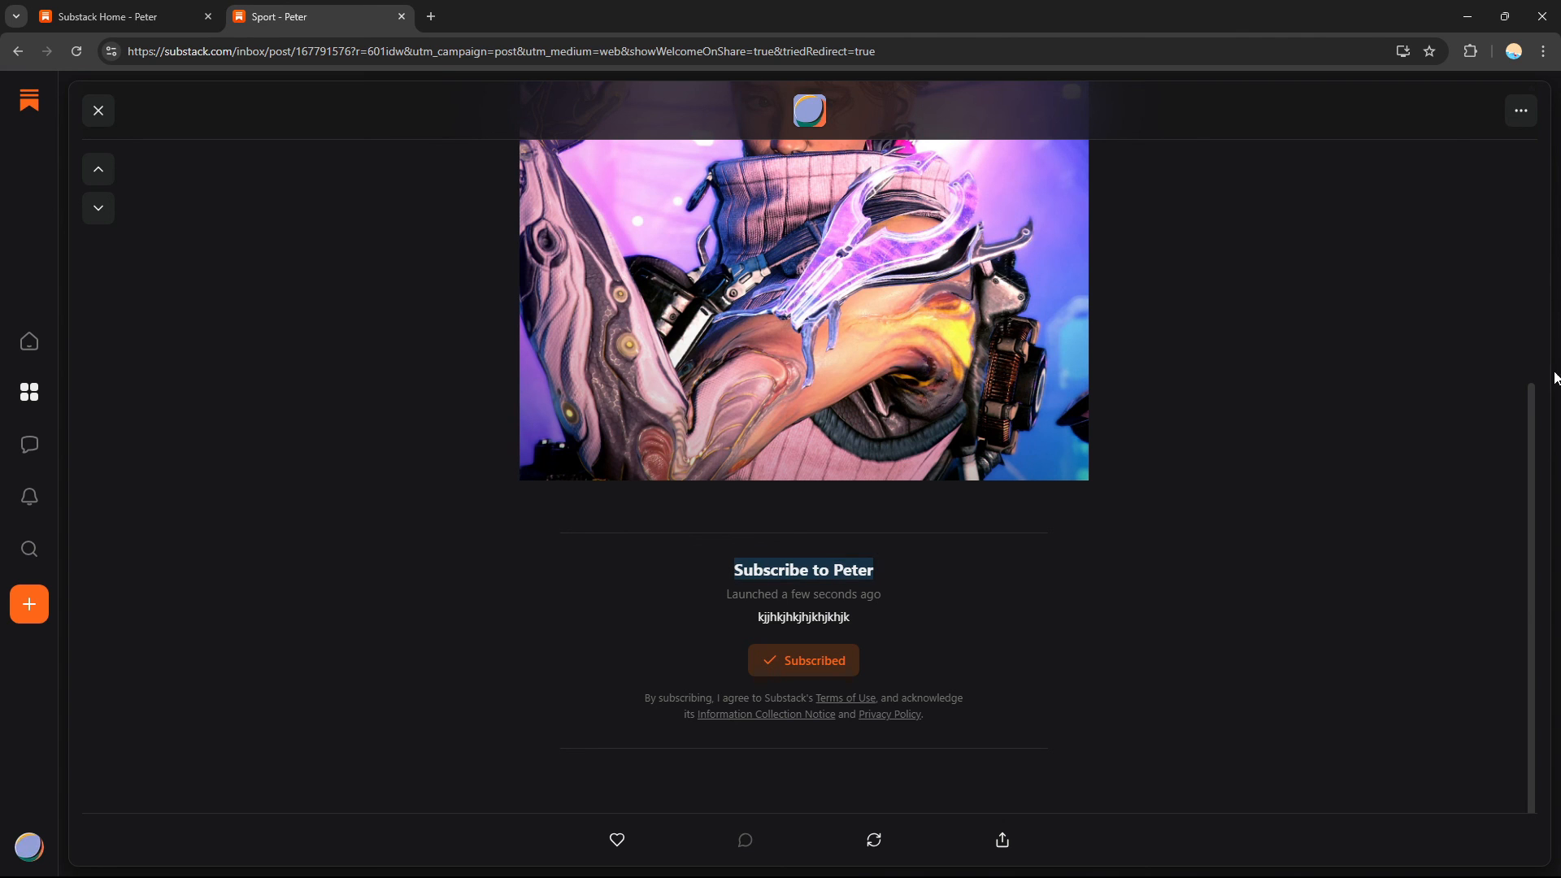
drag(1530, 476, 1542, 297)
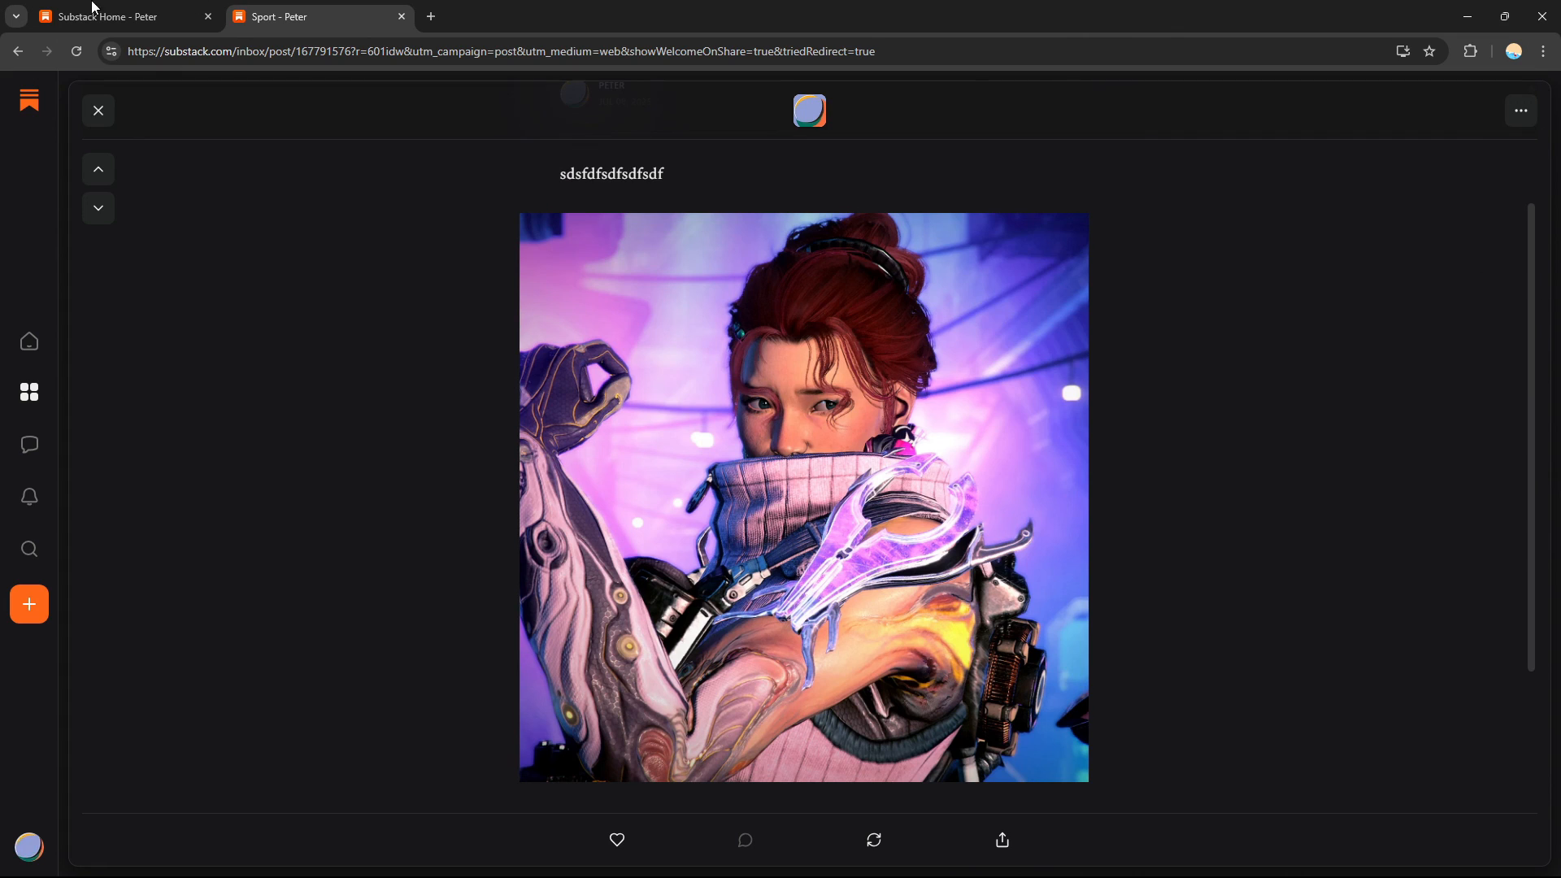
click(92, 4)
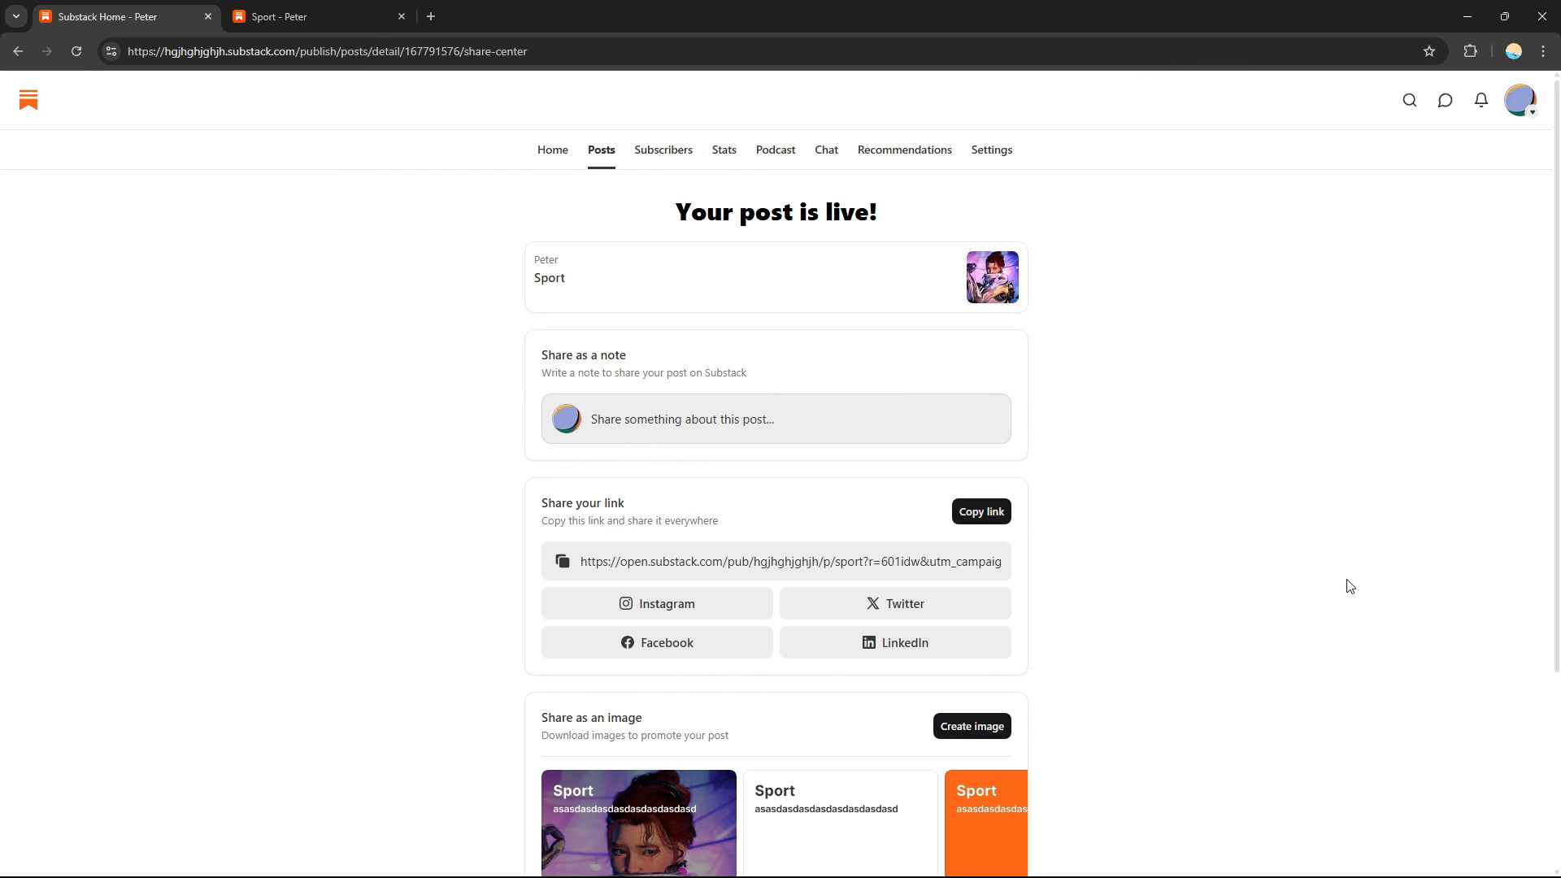